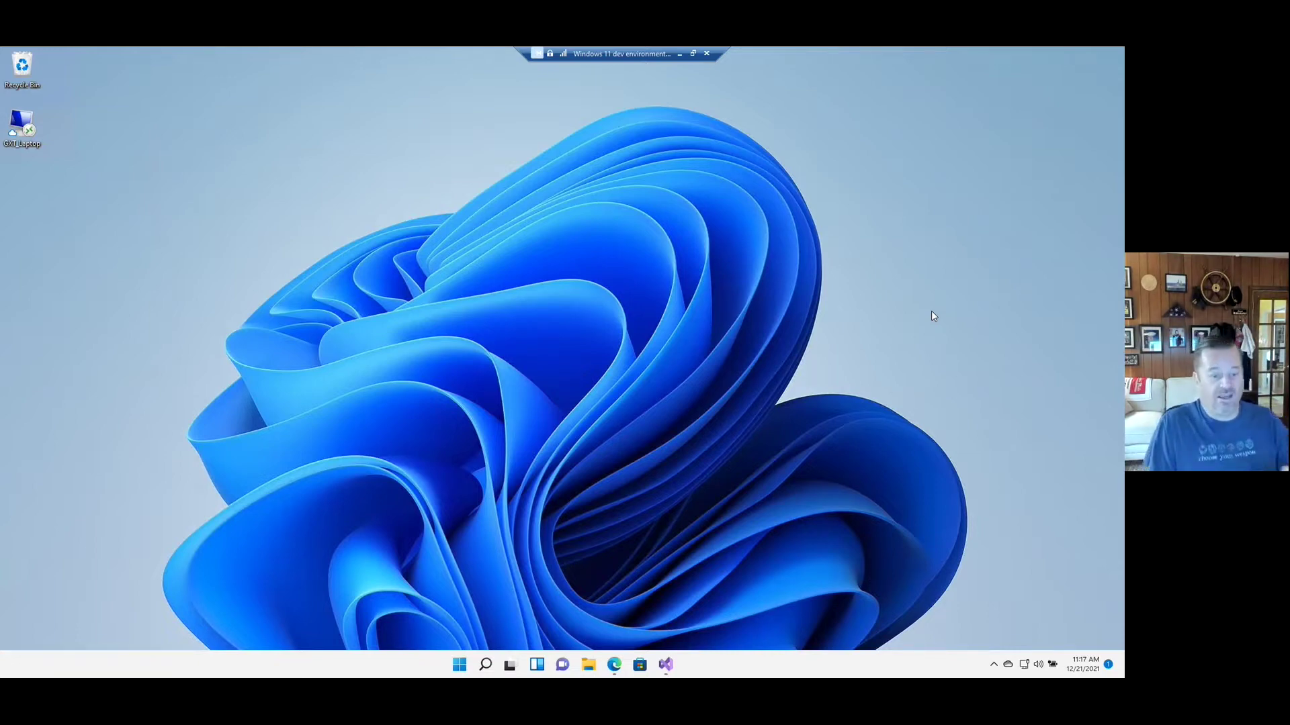
Switch to Edge and open Microsoft's SQL Server Downloads page from the Bing results, keeping only one copy of it open.
left_click(614, 666)
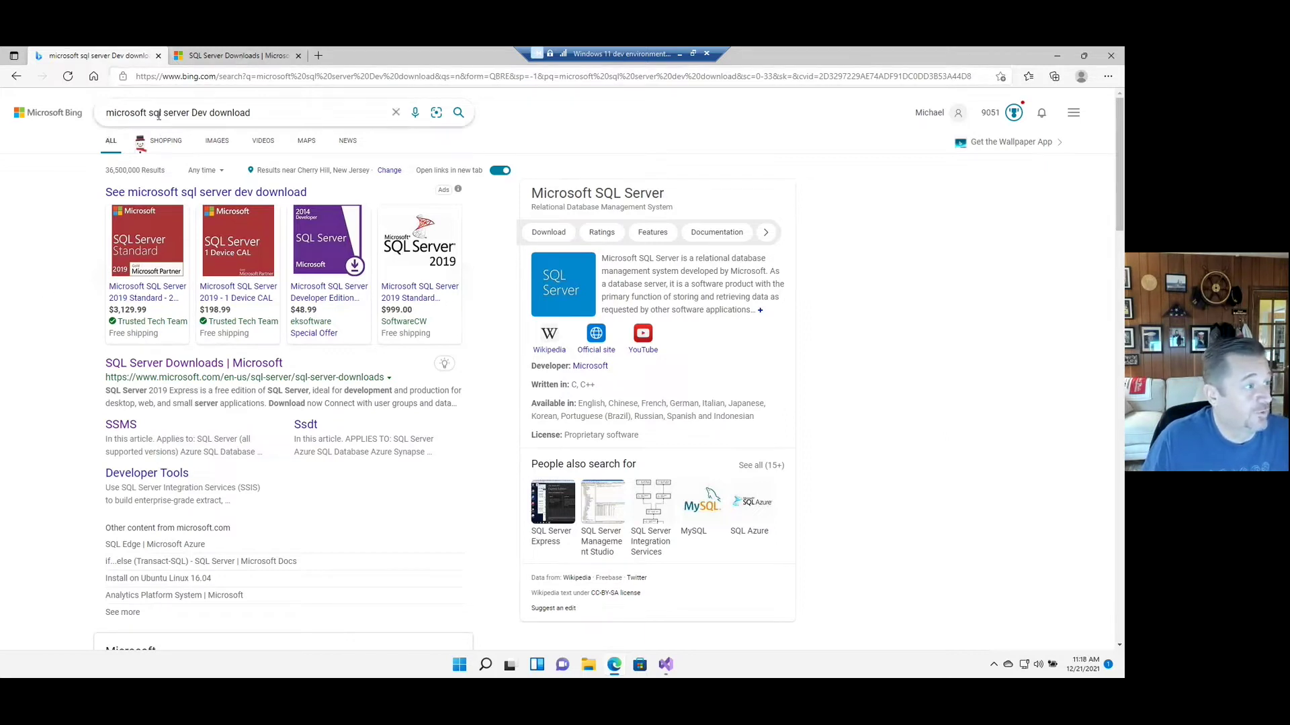
left_click(232, 56)
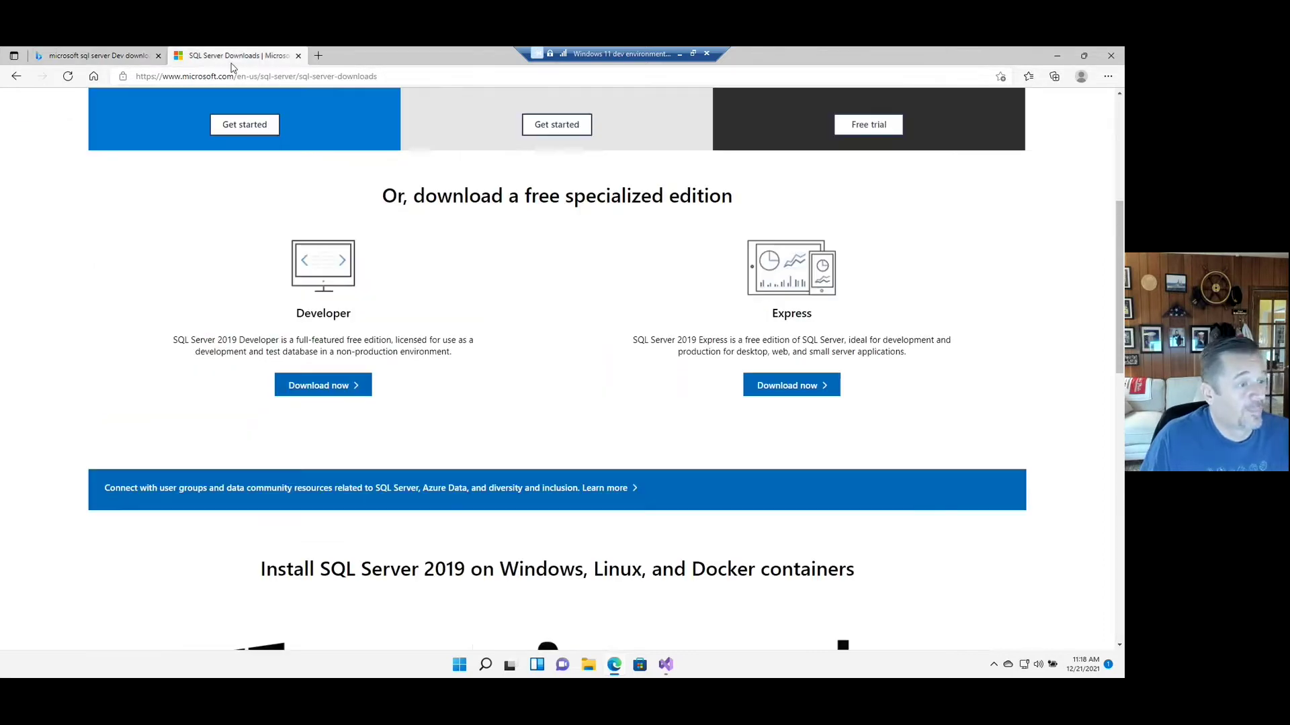
left_click(70, 58)
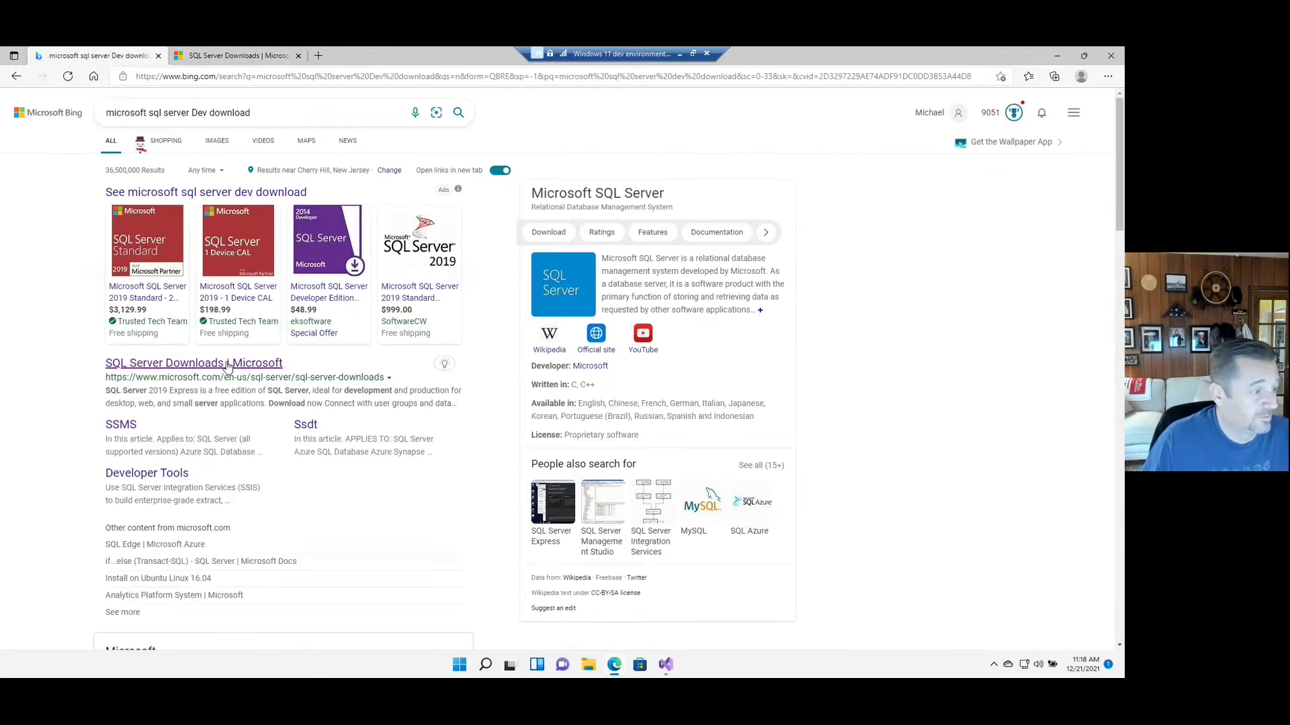
left_click(227, 367)
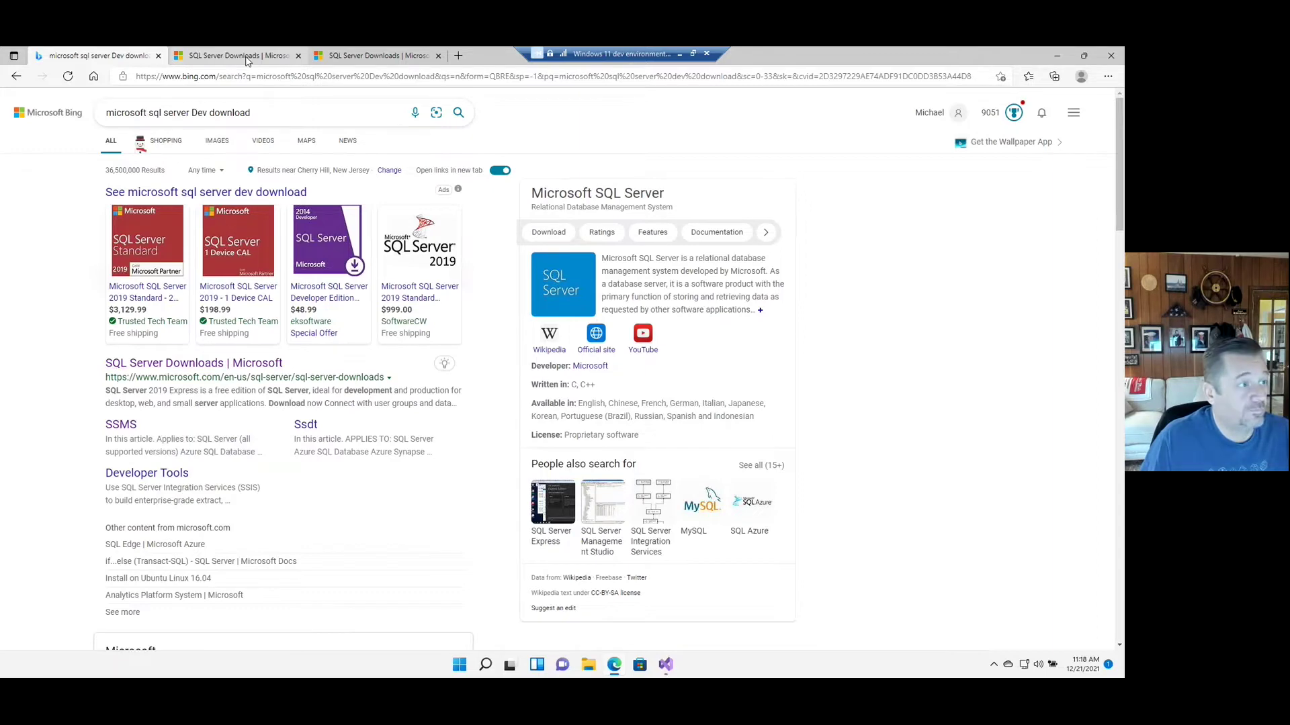
left_click(242, 57)
left_click(438, 56)
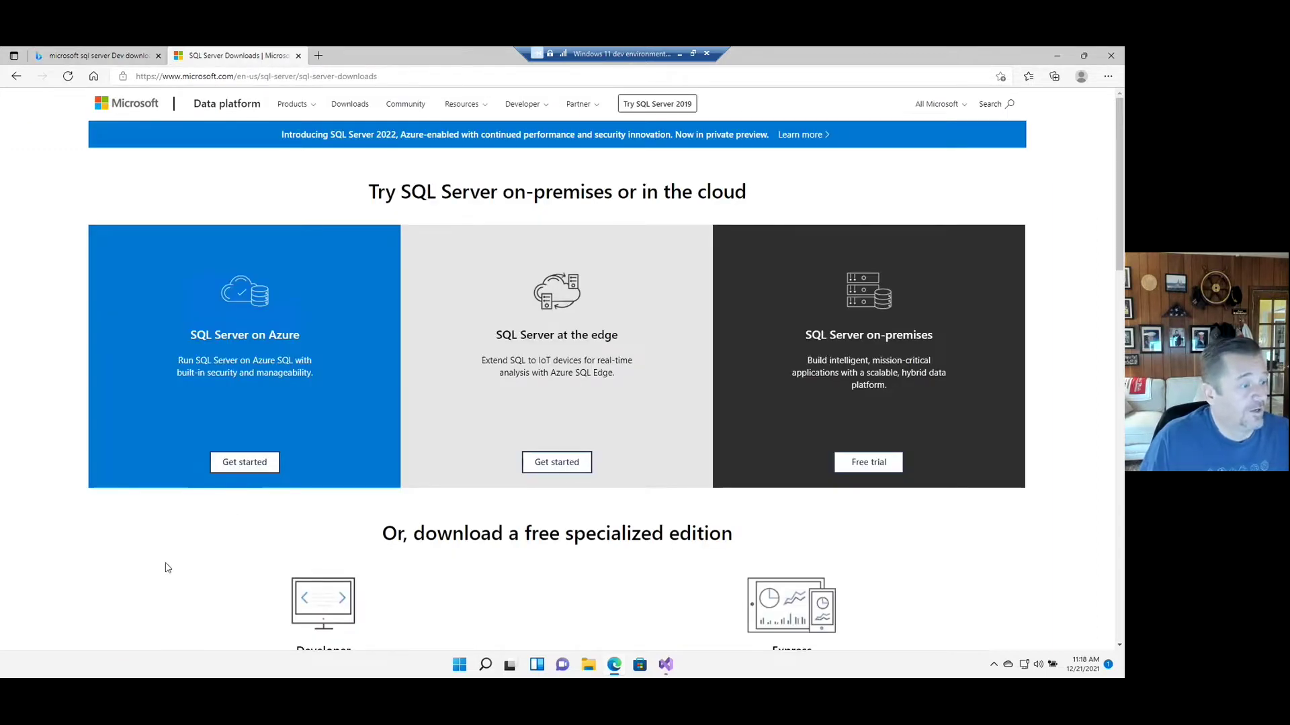
Review the free Developer and Express edition descriptions and download both SQL Server 2019 installers.
scroll(168, 551, "down", 1)
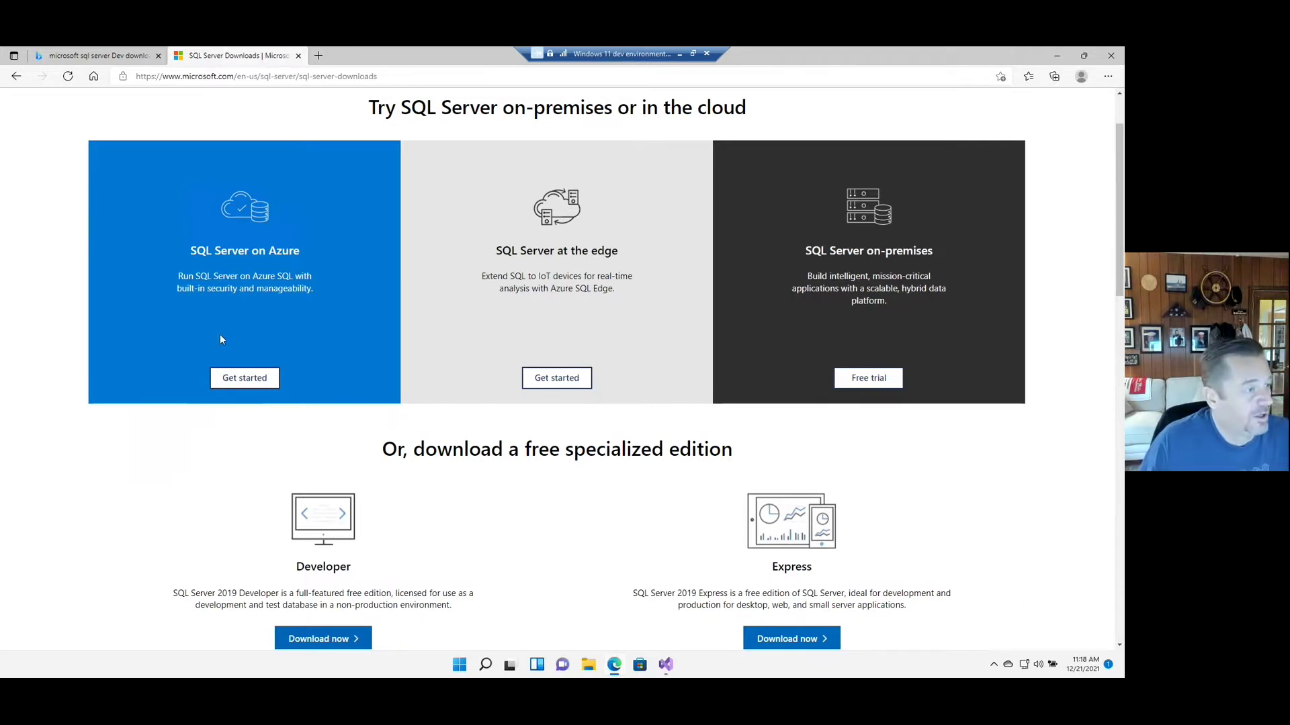
scroll(167, 477, "down", 3)
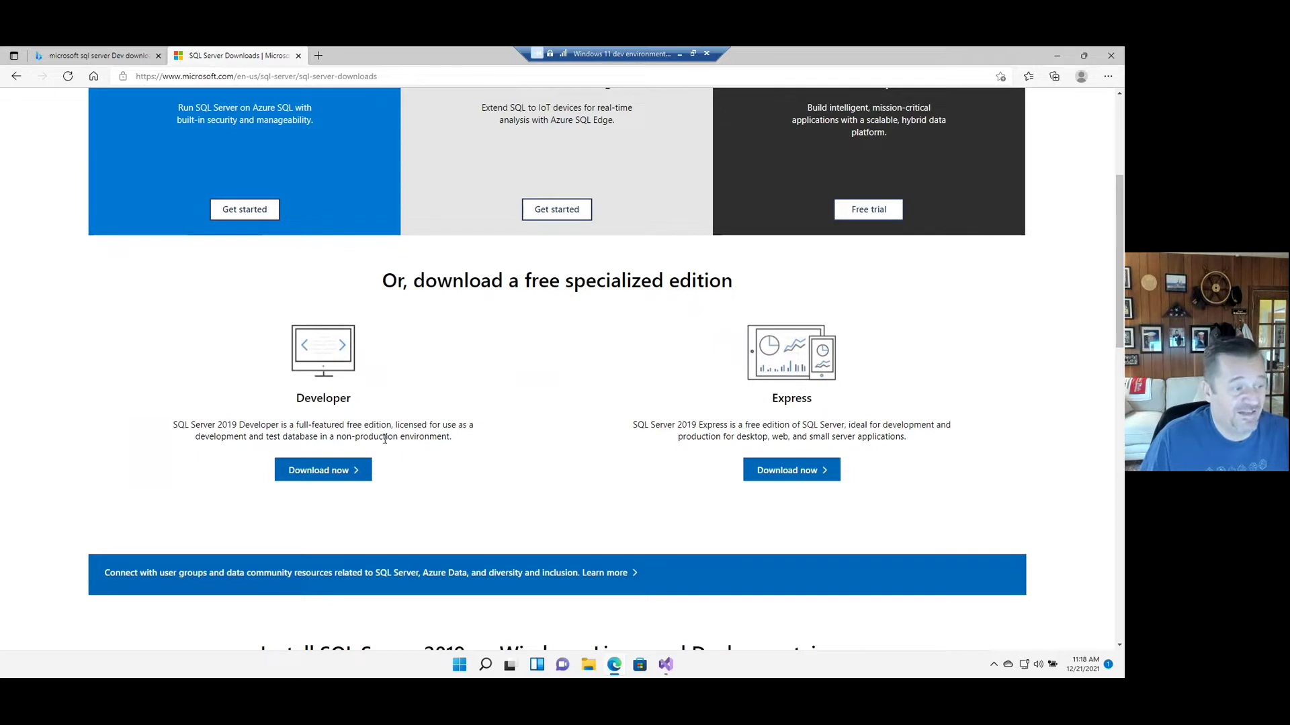
left_click_drag(337, 437, 399, 438)
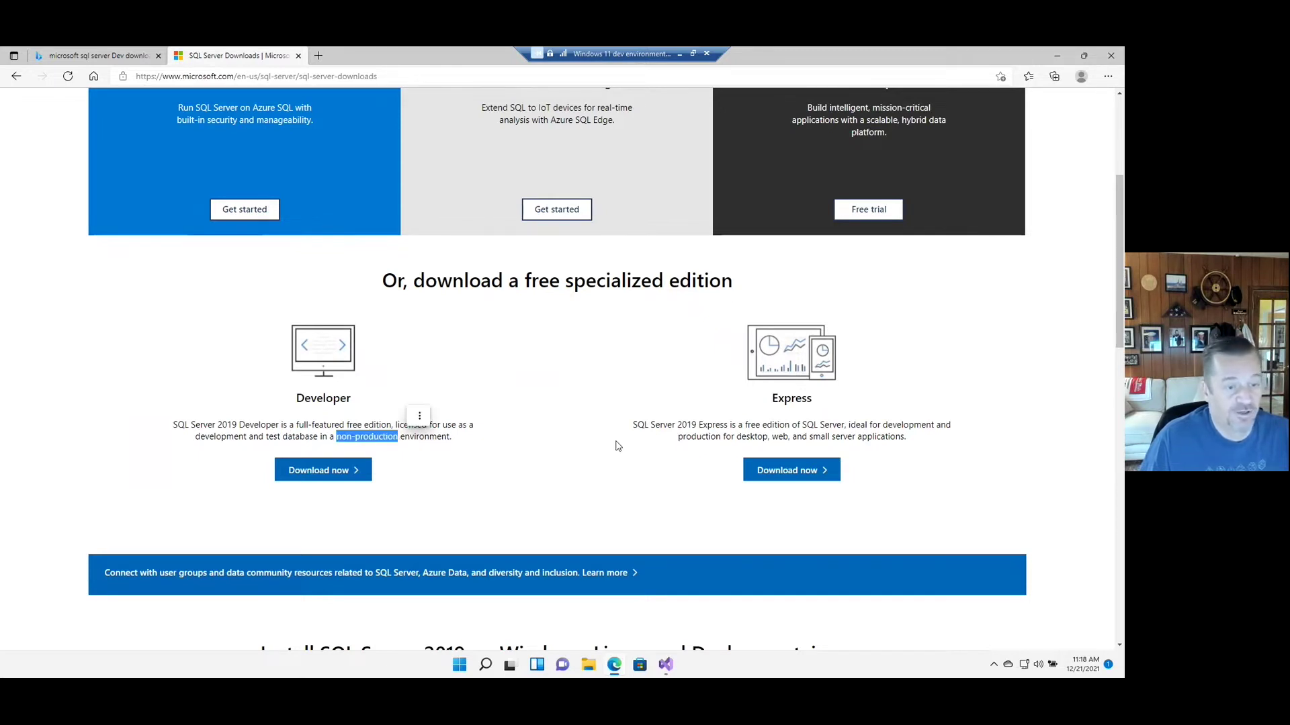
left_click(665, 444)
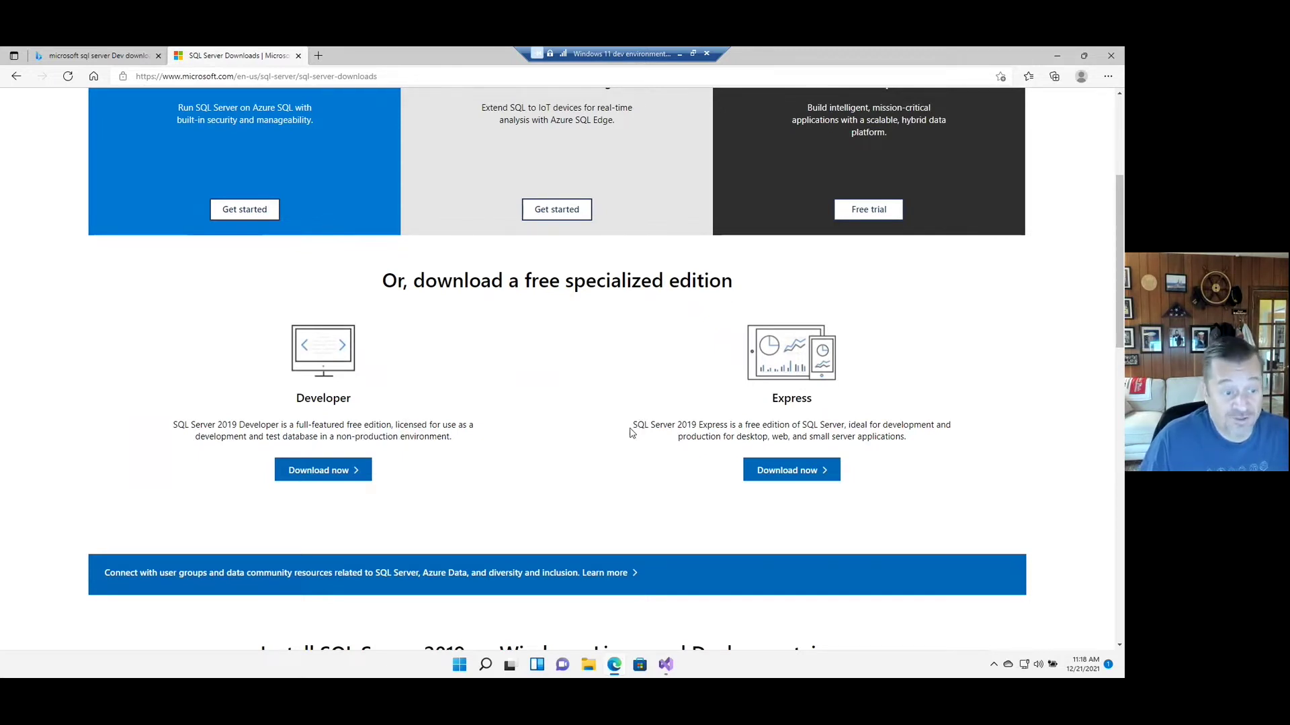
left_click_drag(634, 425, 900, 455)
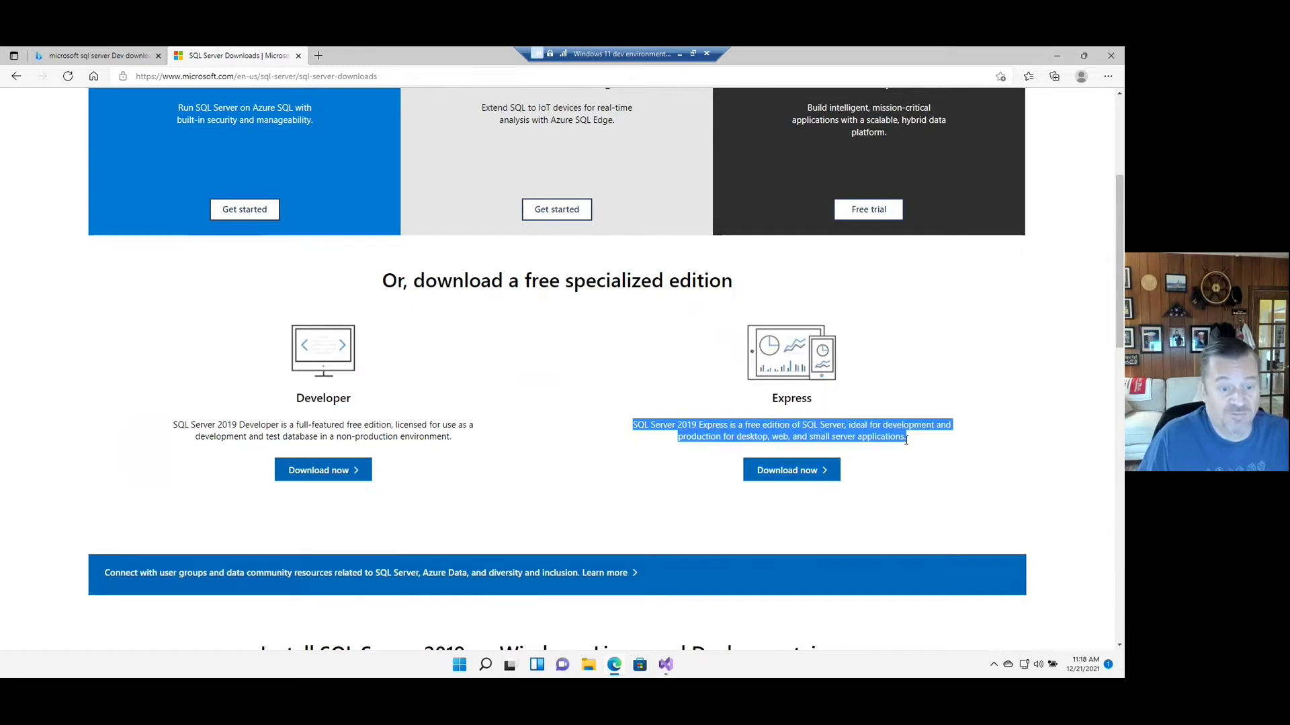
left_click(1007, 473)
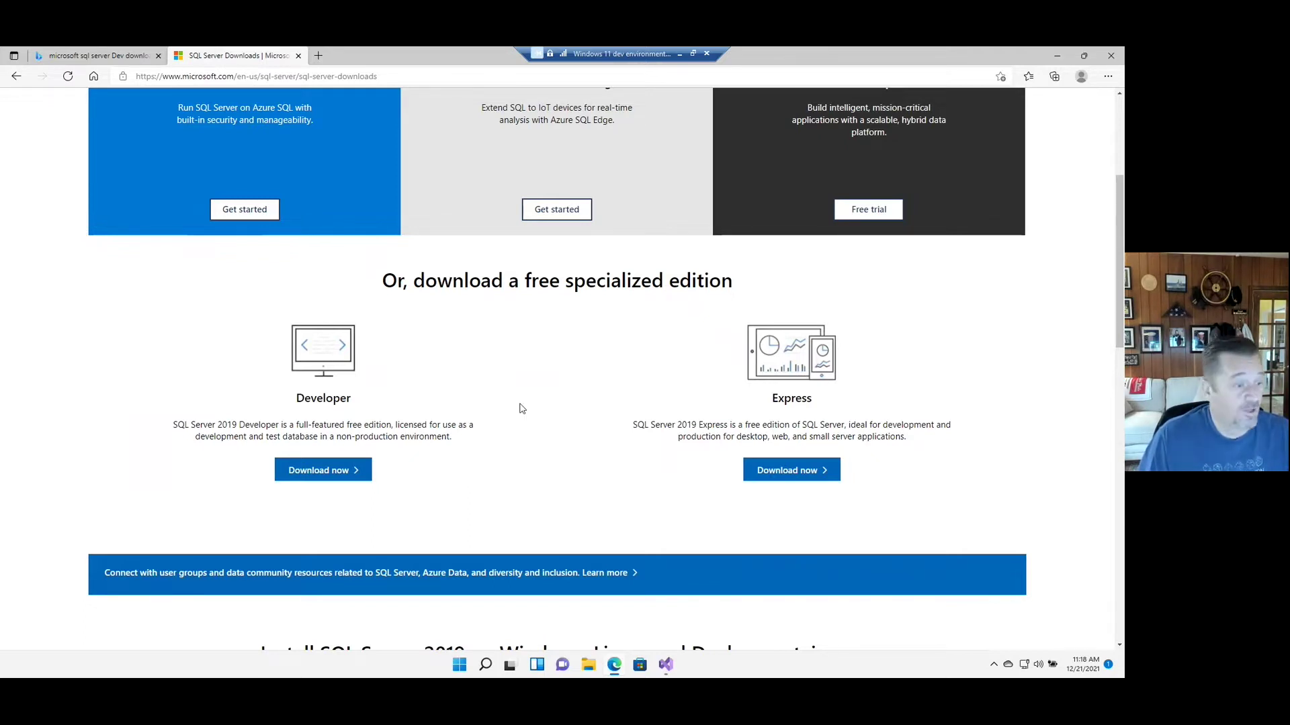
left_click(343, 475)
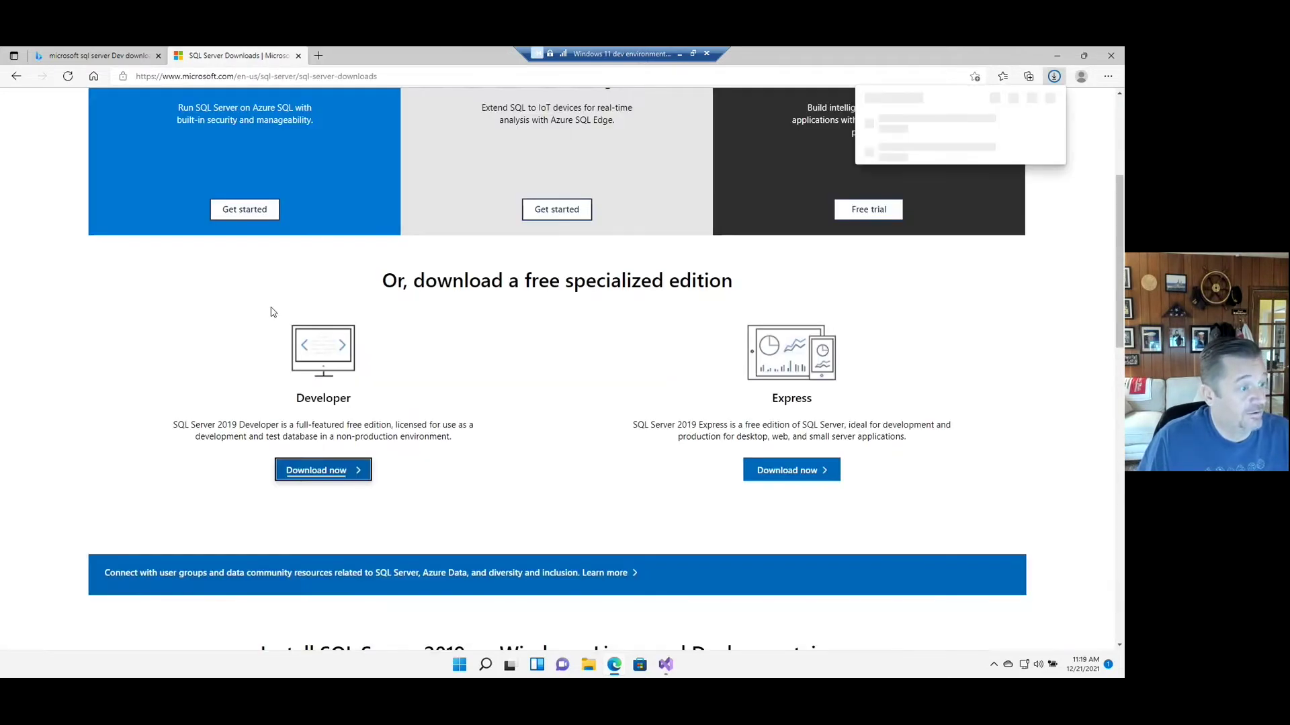
left_click(799, 473)
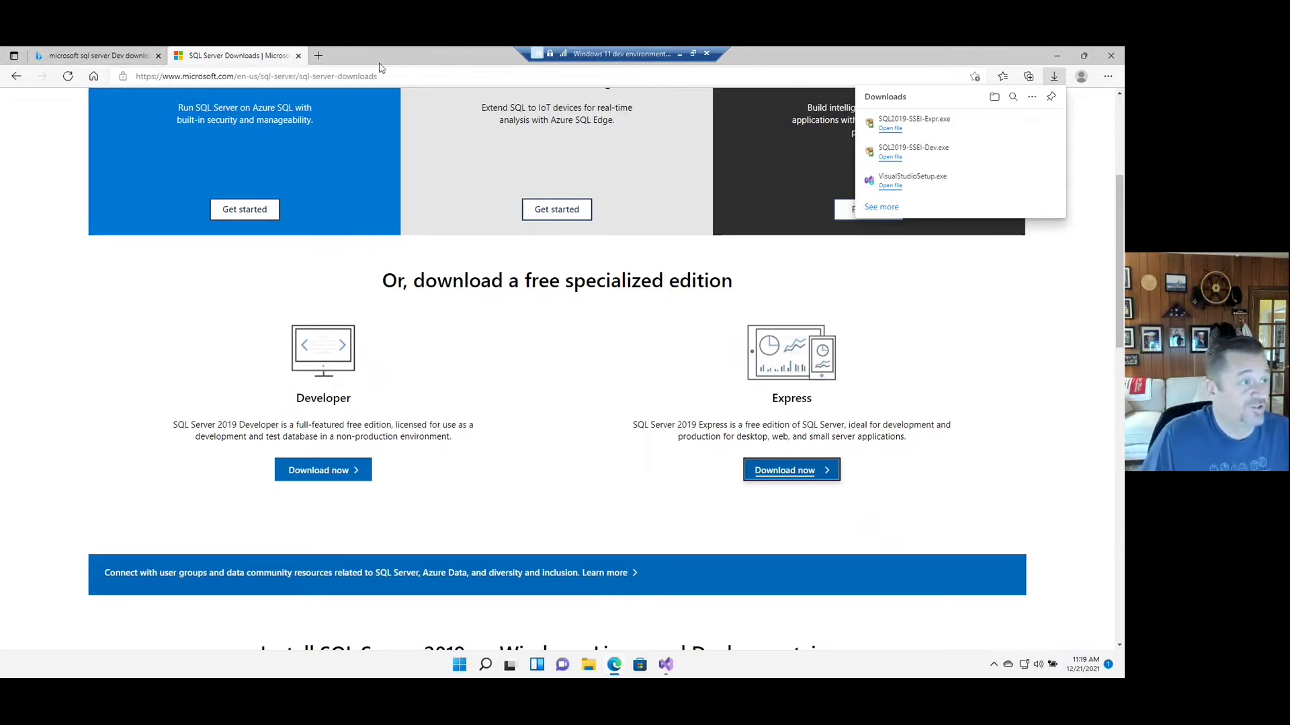
Search the web for ssms in a new tab and download SQL Server Management Studio 18.10 from Microsoft Docs.
left_click(325, 56)
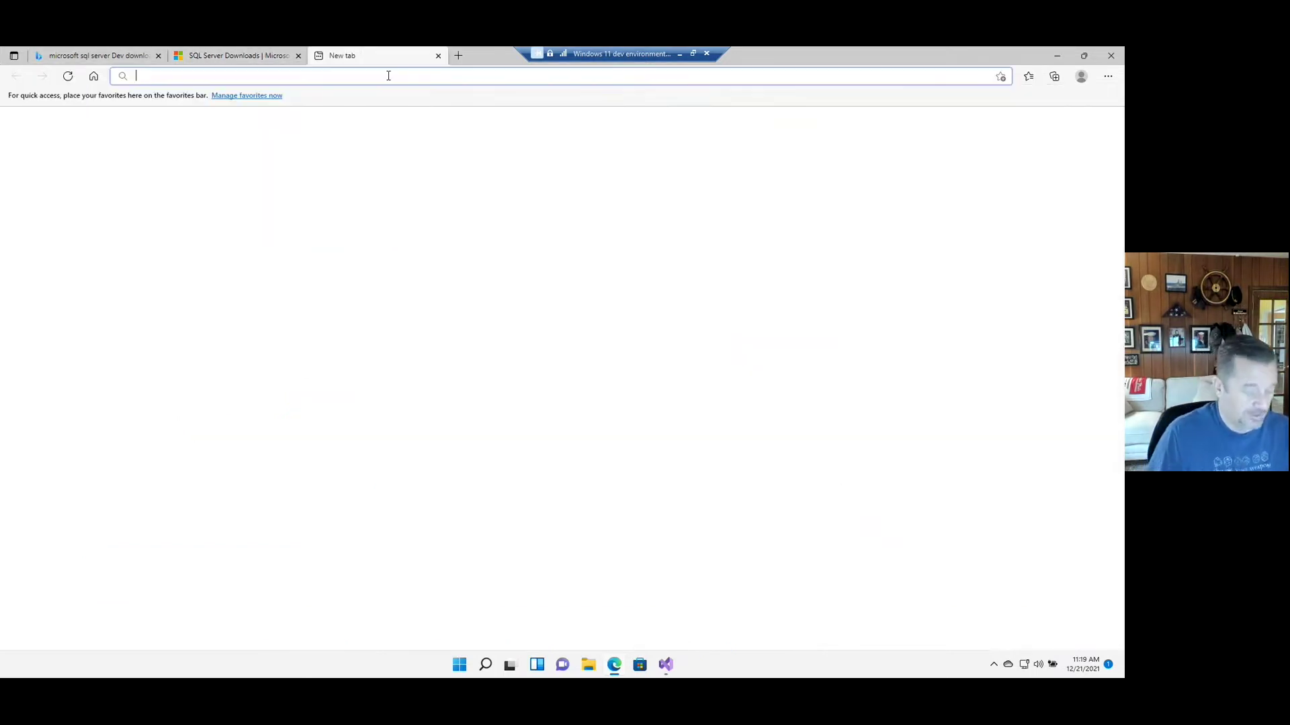
type("s")
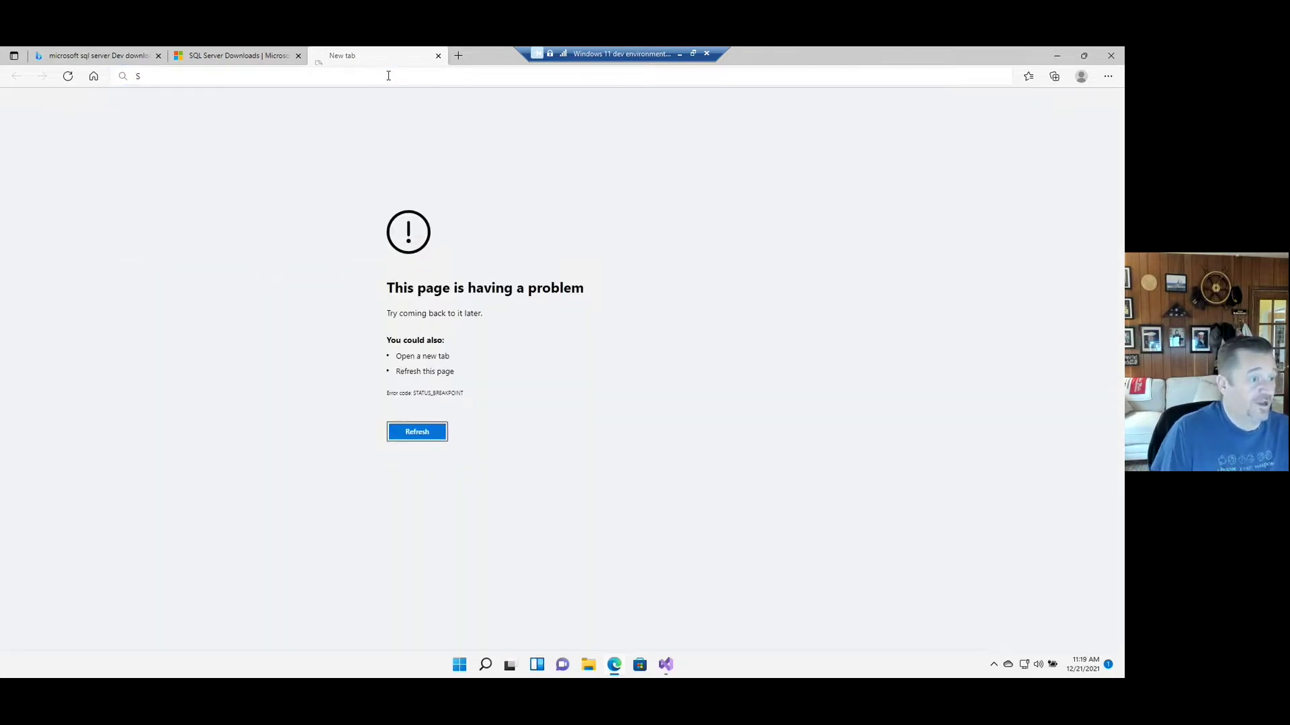
left_click(254, 76)
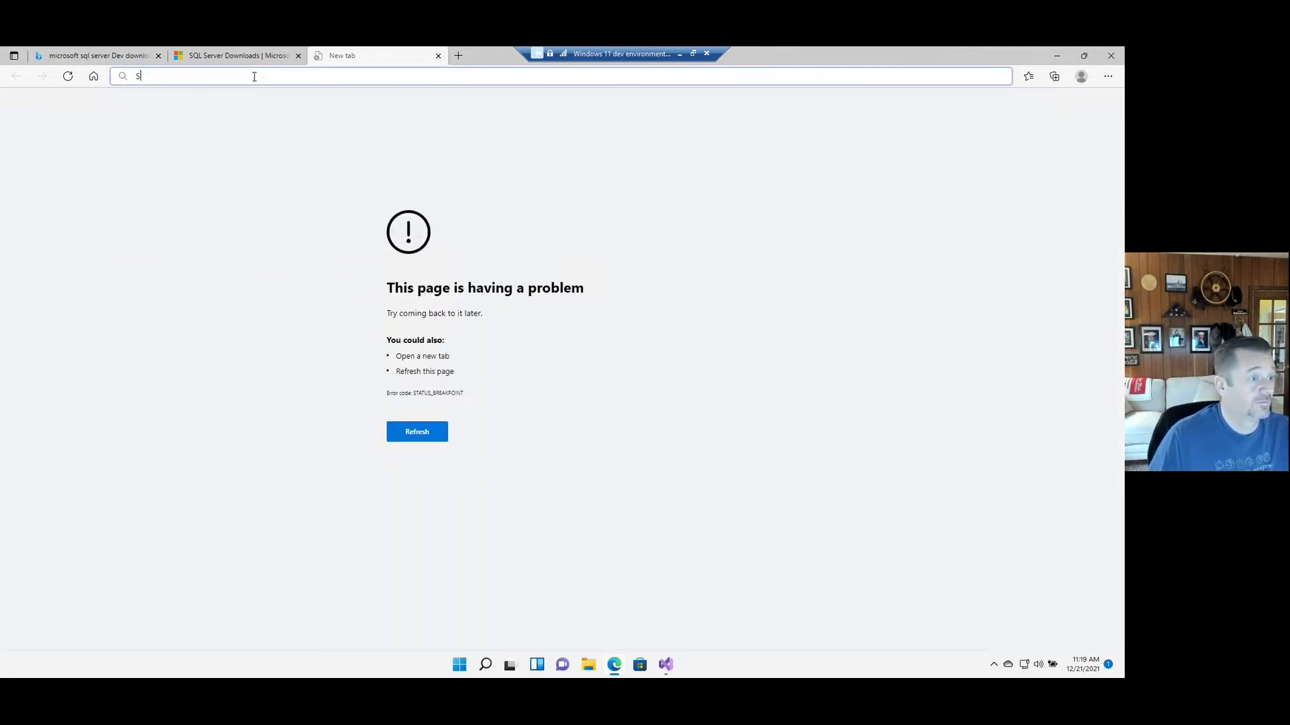
type("sms")
key("Return")
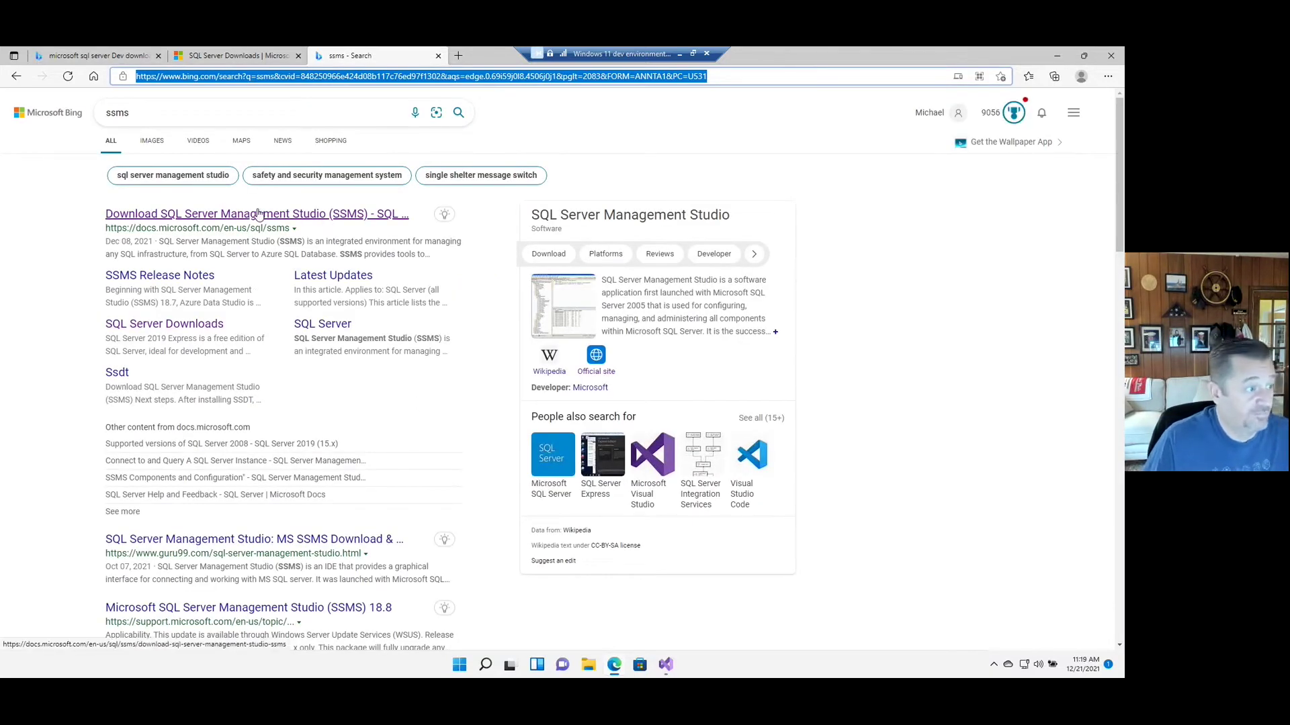
left_click(256, 214)
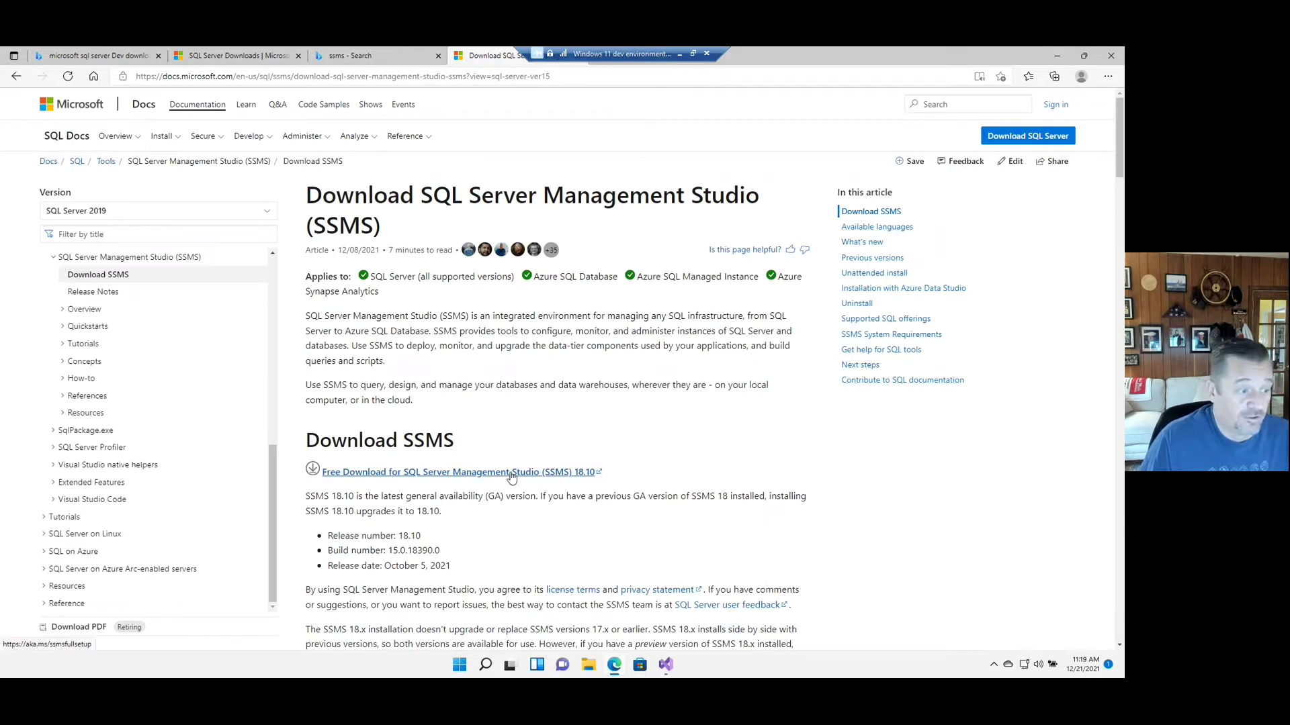
left_click(511, 474)
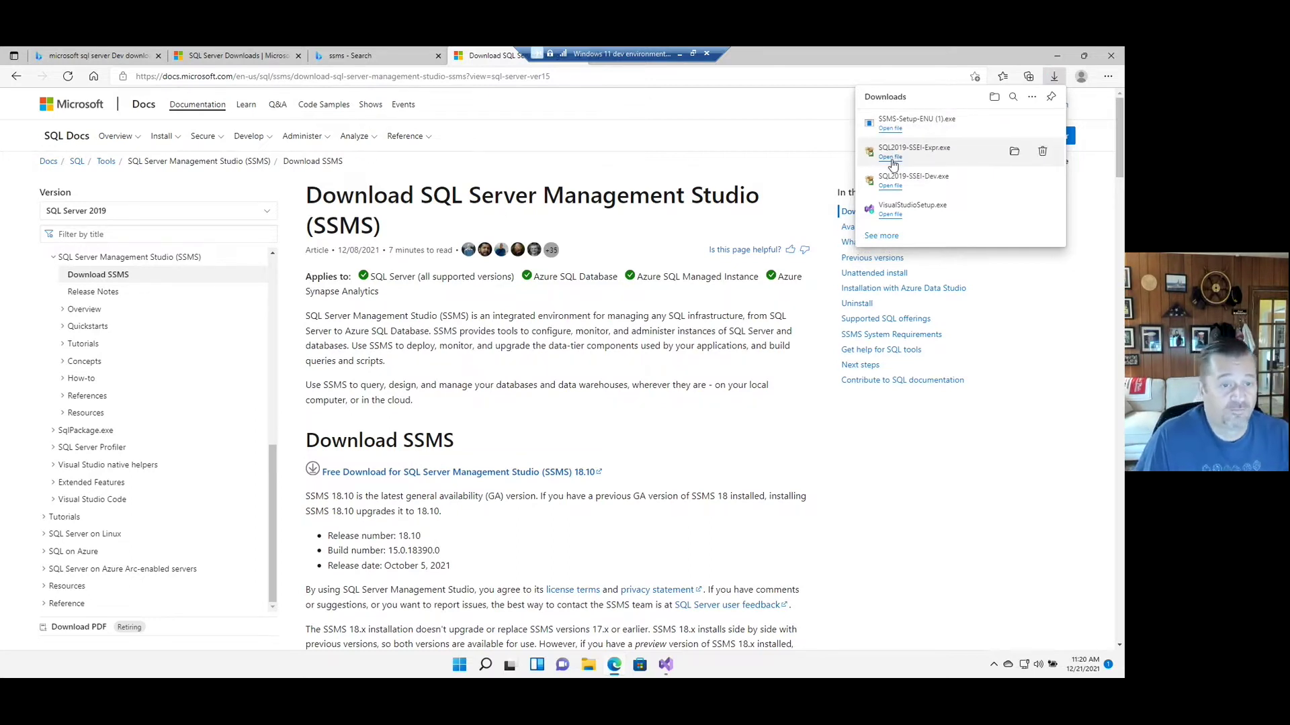
Run the downloaded SQL2019-SSEI-Expr.exe and perform a Basic installation of SQL Server 2019 Express, accepting the license terms and the default install location.
left_click(923, 141)
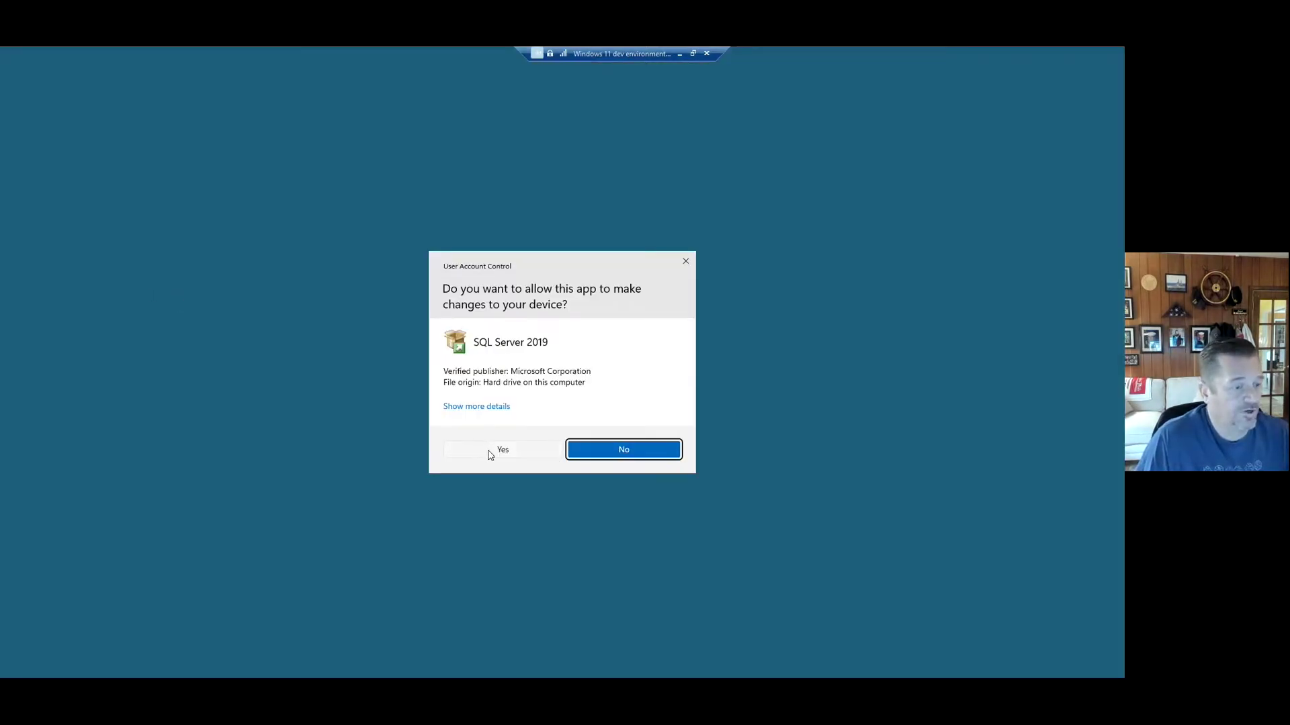
left_click(490, 456)
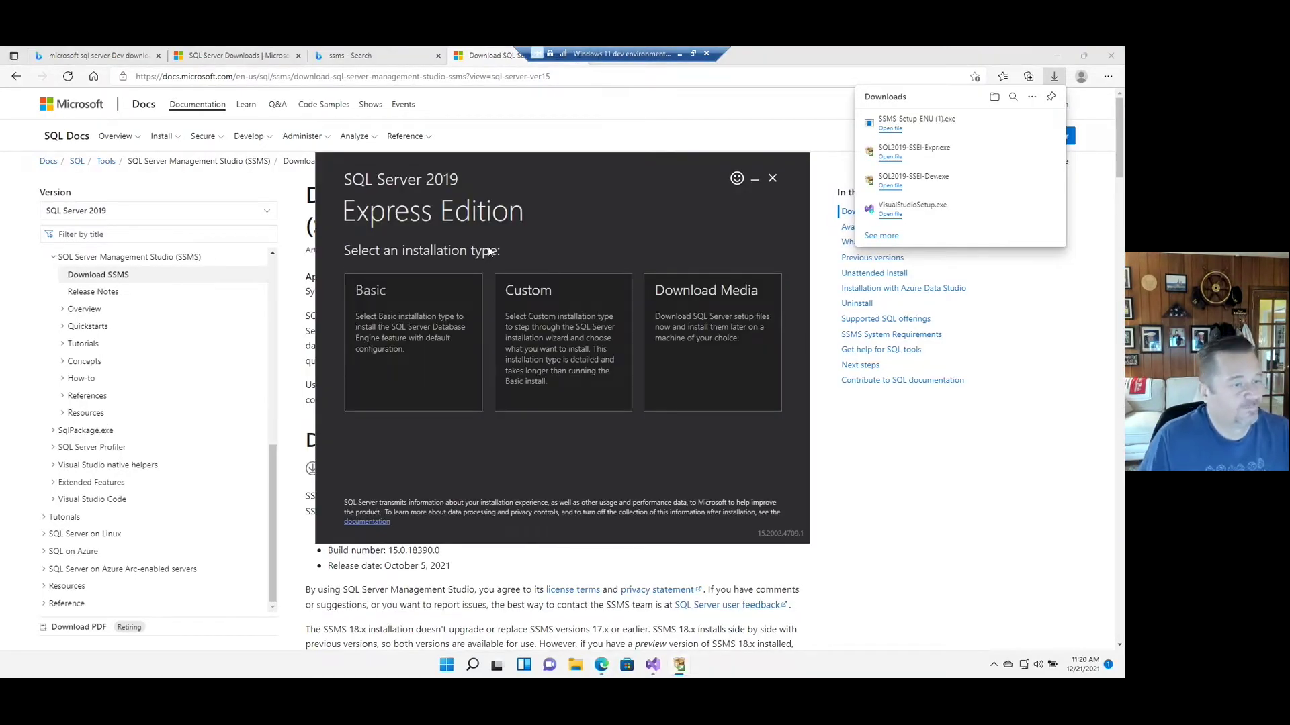
left_click(428, 341)
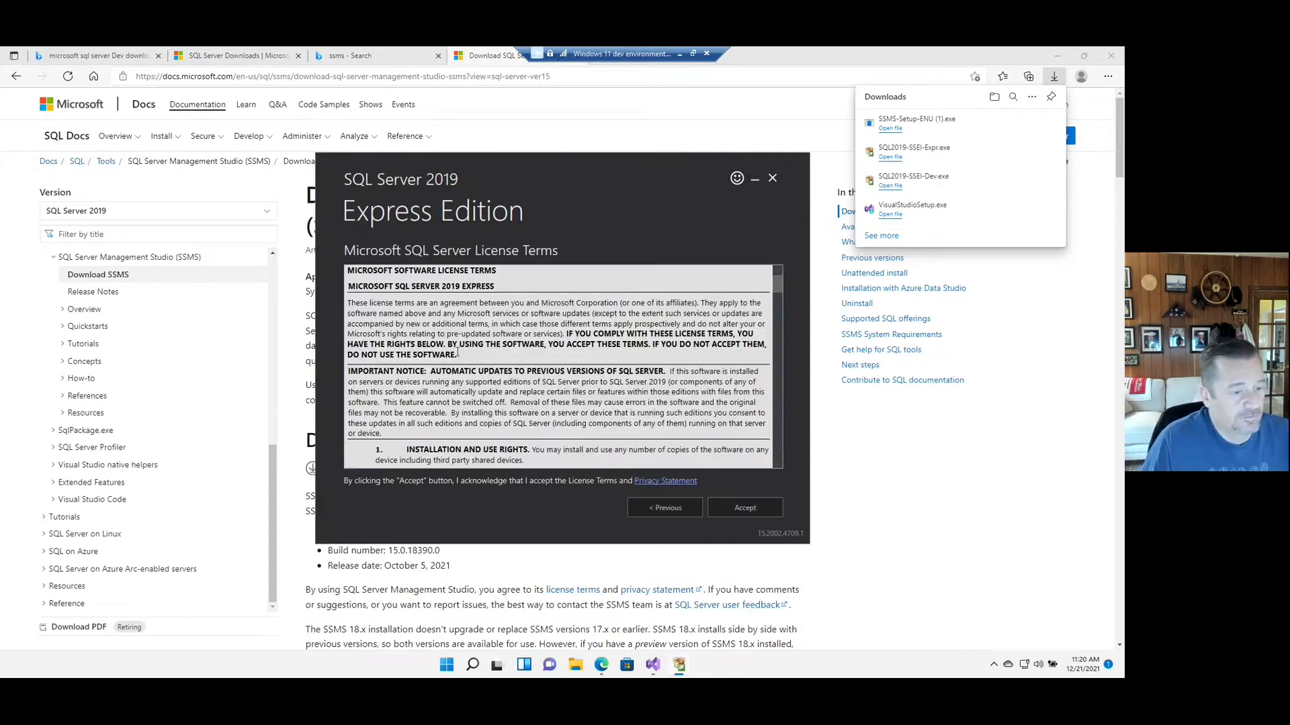
left_click(758, 509)
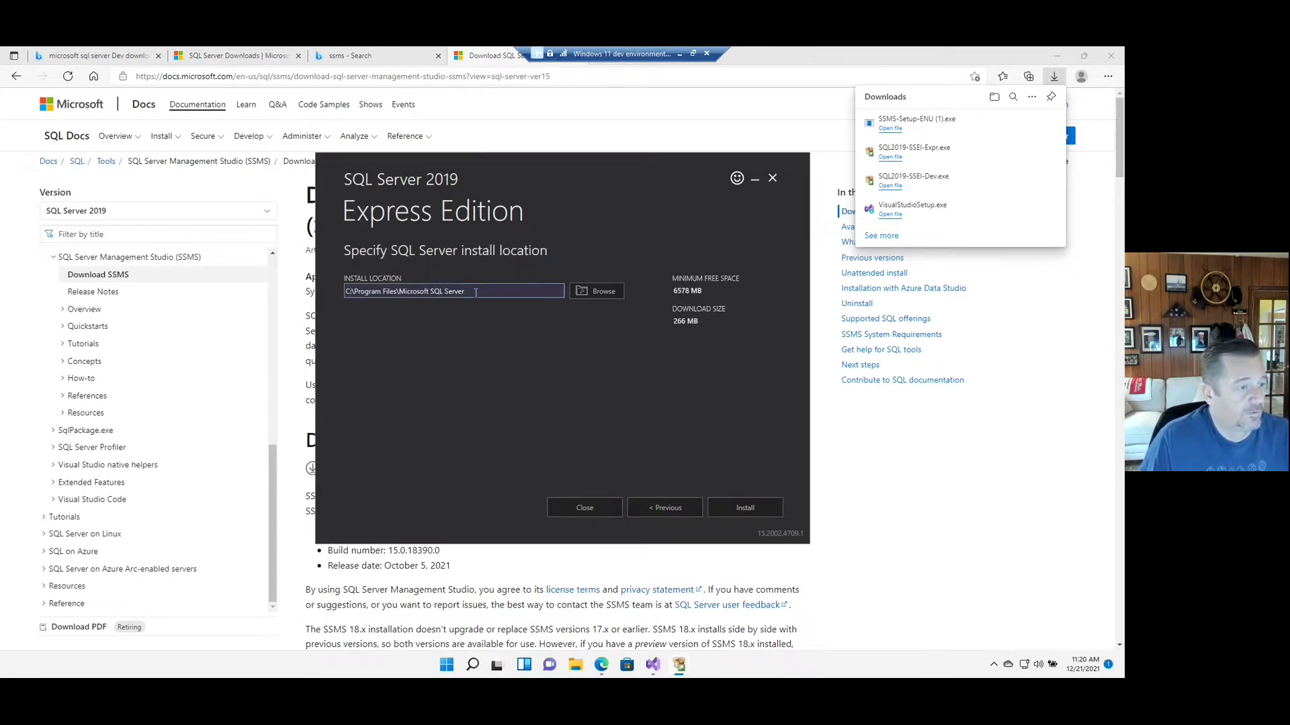
left_click(745, 508)
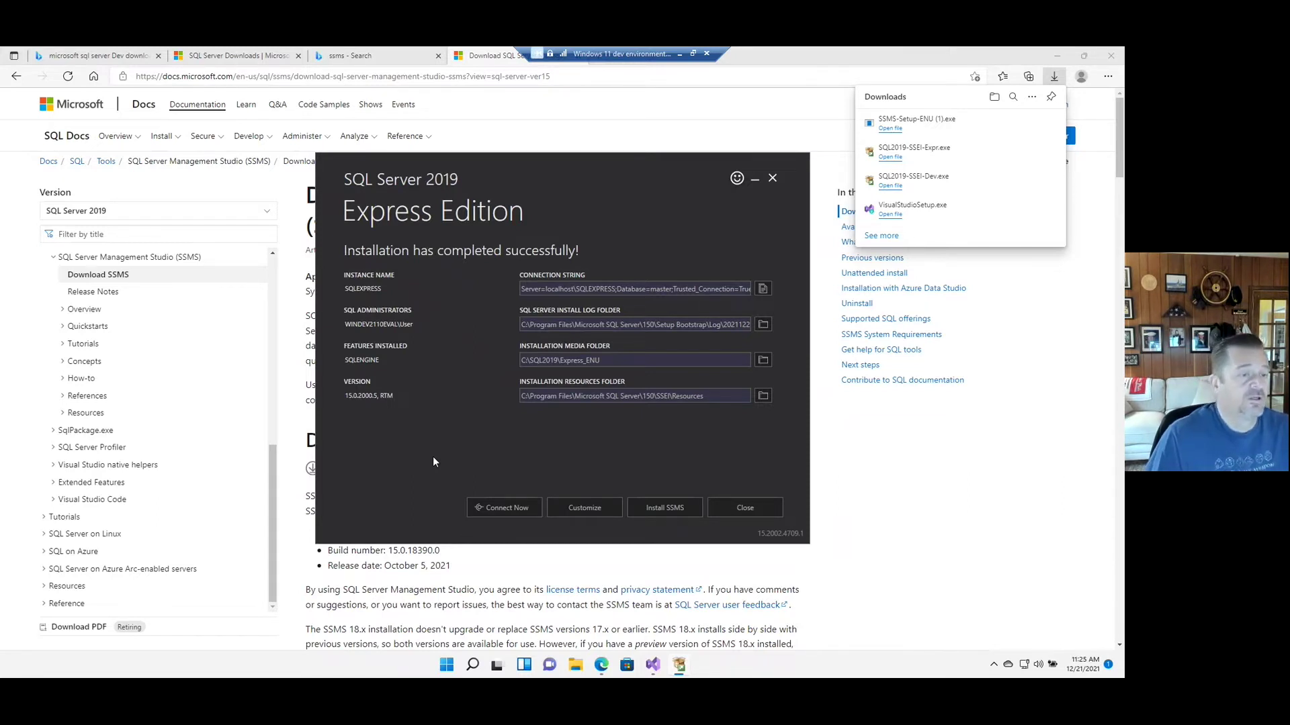
Copy the connection string from the Express installer and paste it into a new file in Visual Studio Code, followed by an empty line.
left_click(763, 290)
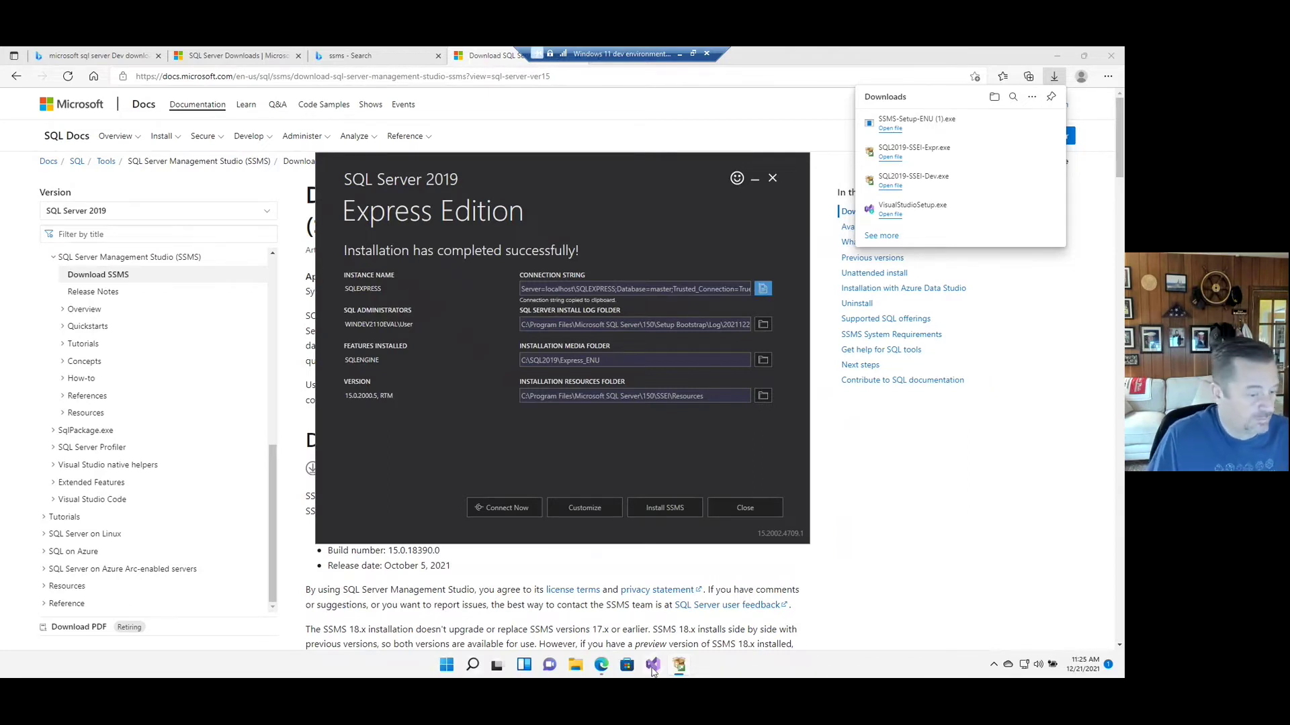
left_click(446, 667)
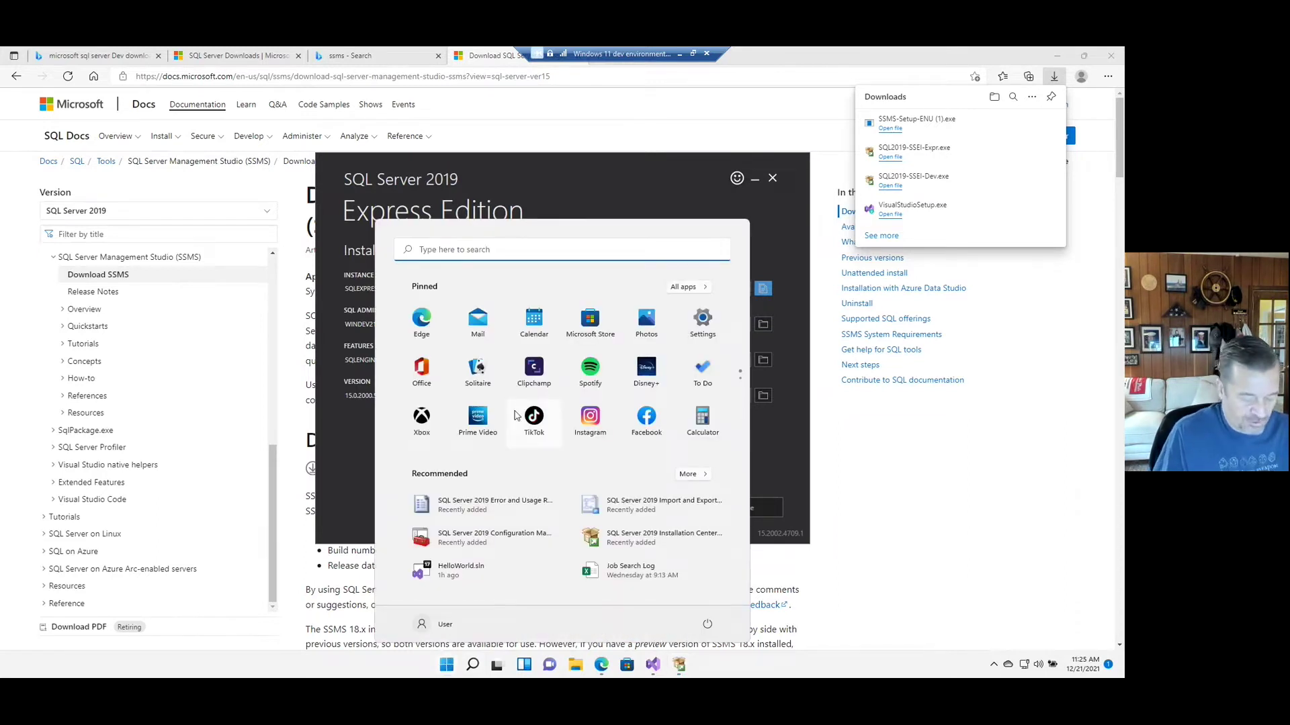
type("vis")
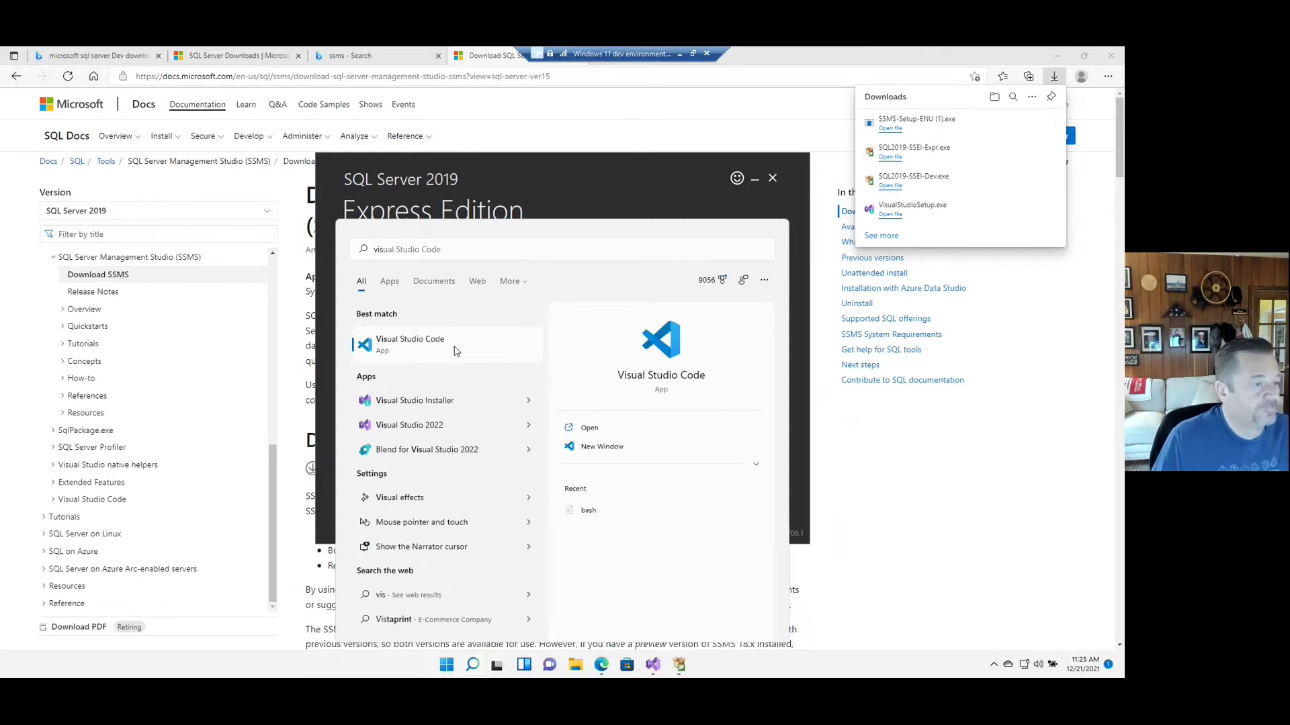
left_click(454, 352)
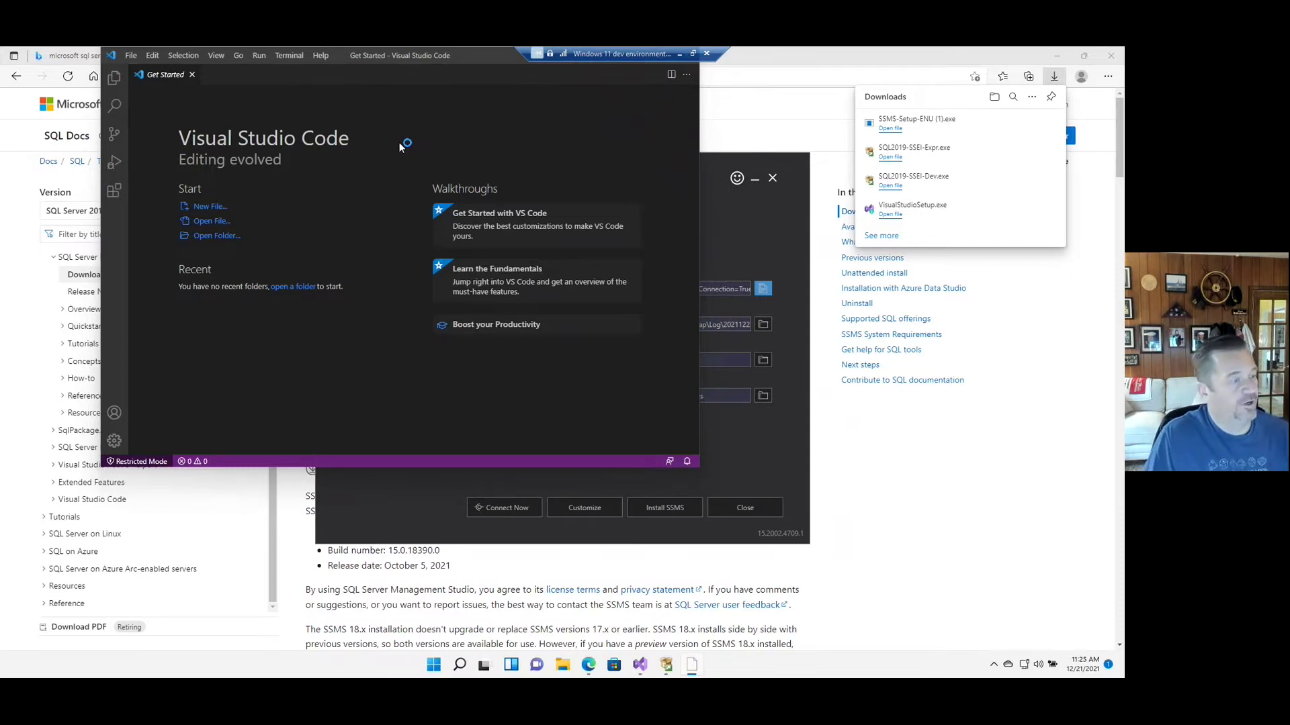
key("ctrl+n")
key("ctrl+v")
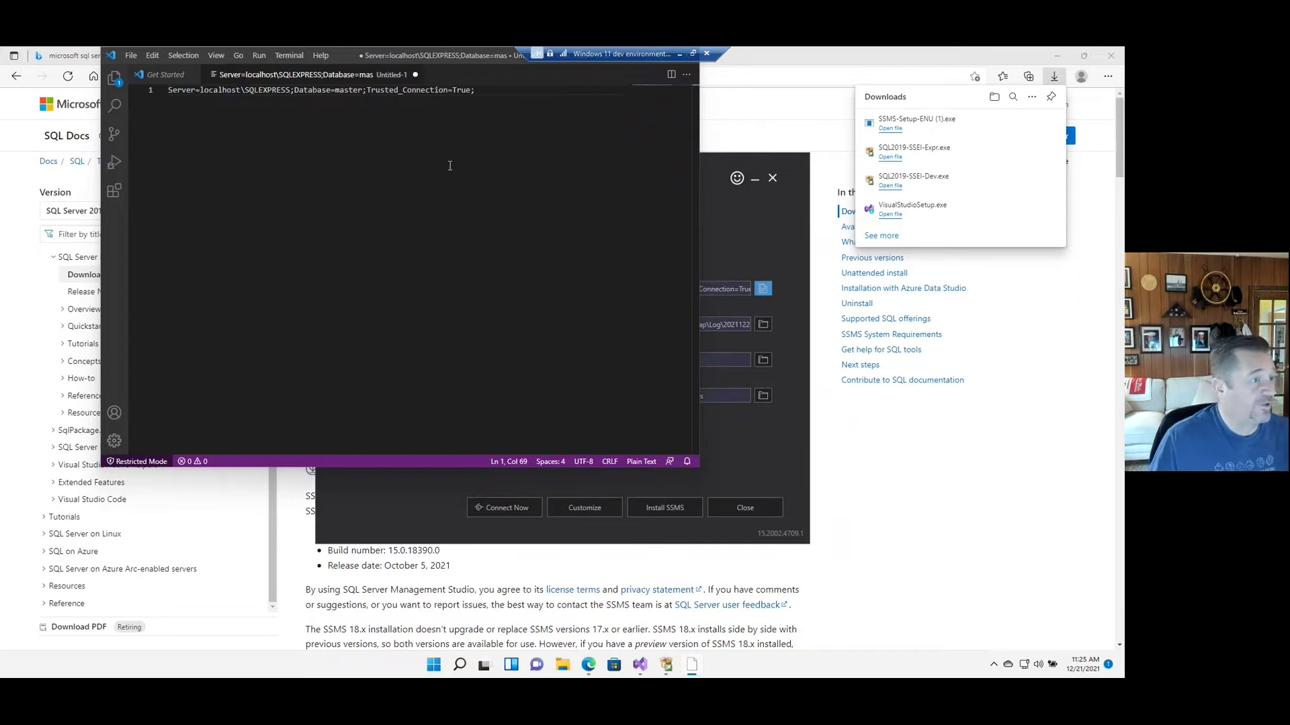
key("Return")
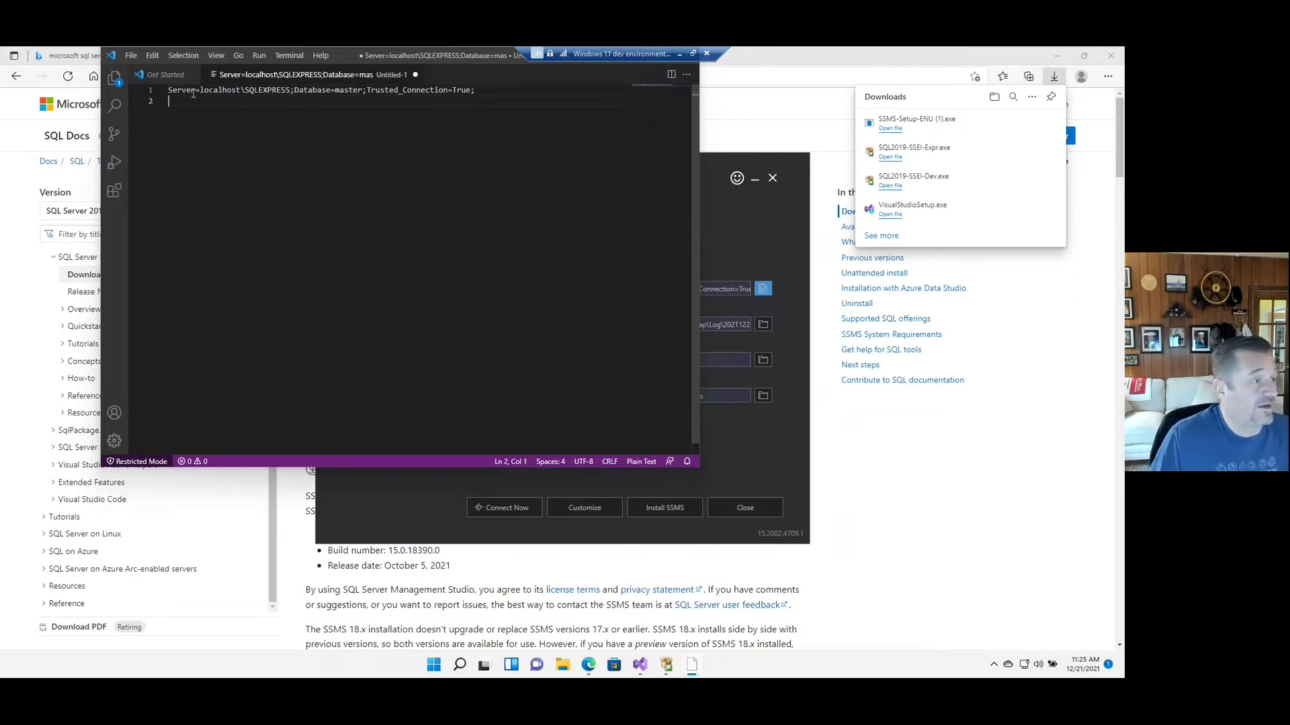
Examine the server name and the Trusted_Connection setting in the pasted connection string.
left_click_drag(290, 92, 200, 92)
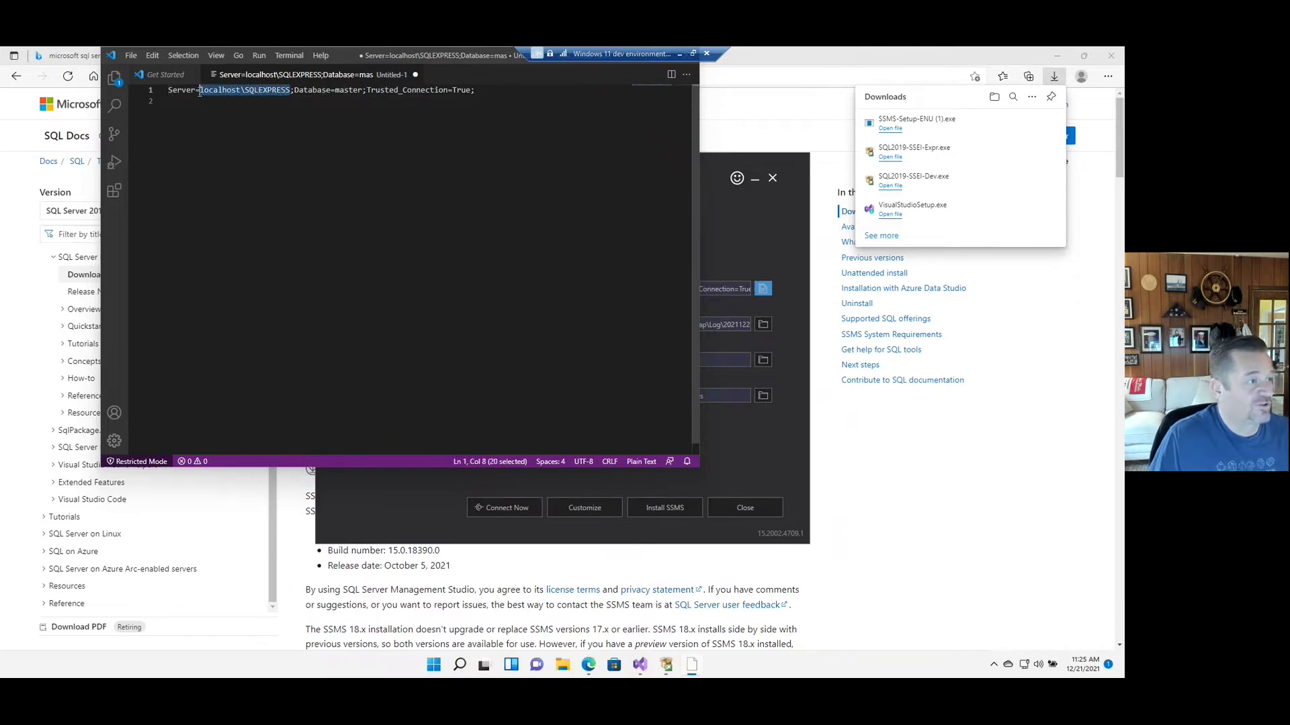
left_click(318, 149)
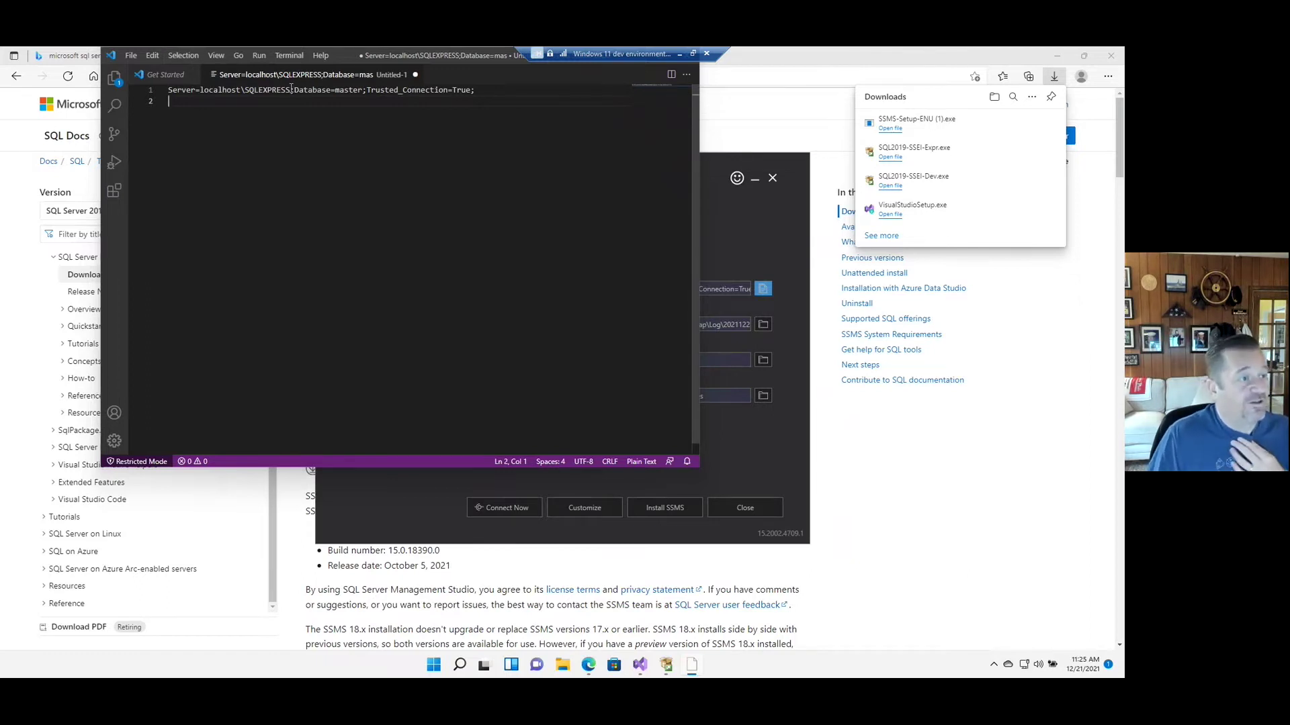
left_click_drag(367, 89, 472, 90)
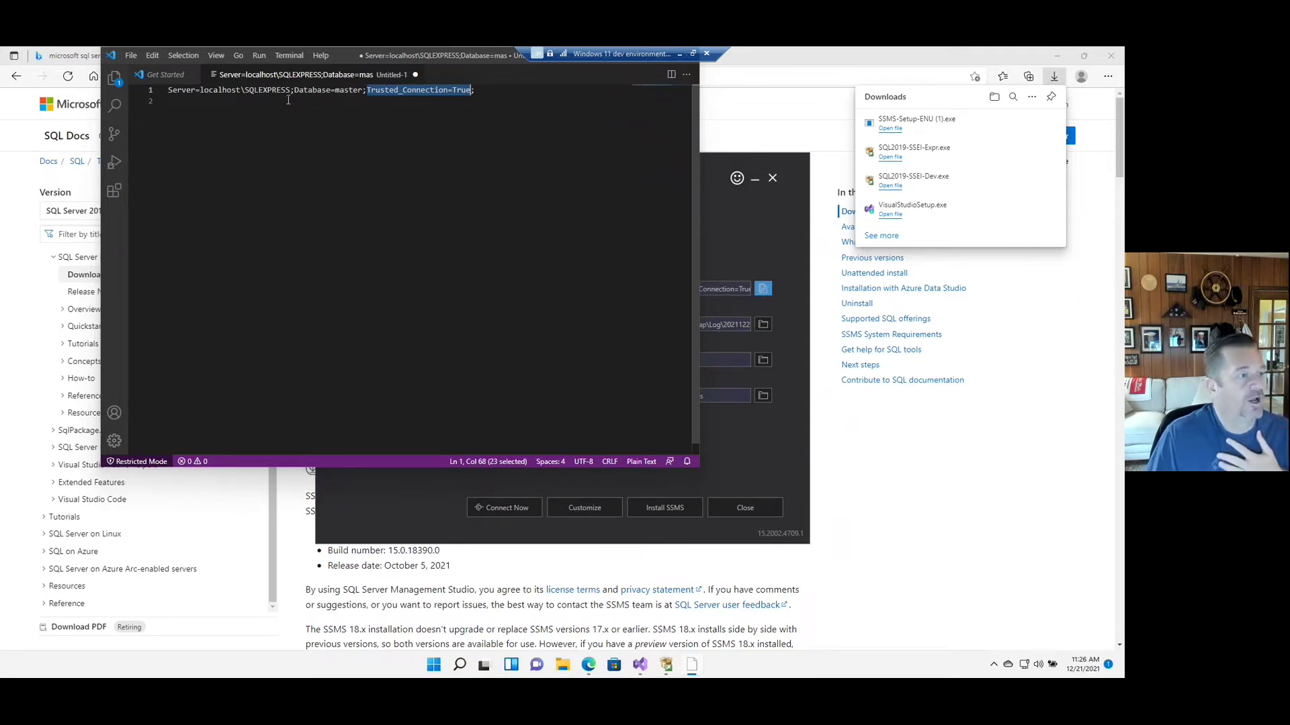
left_click(474, 94)
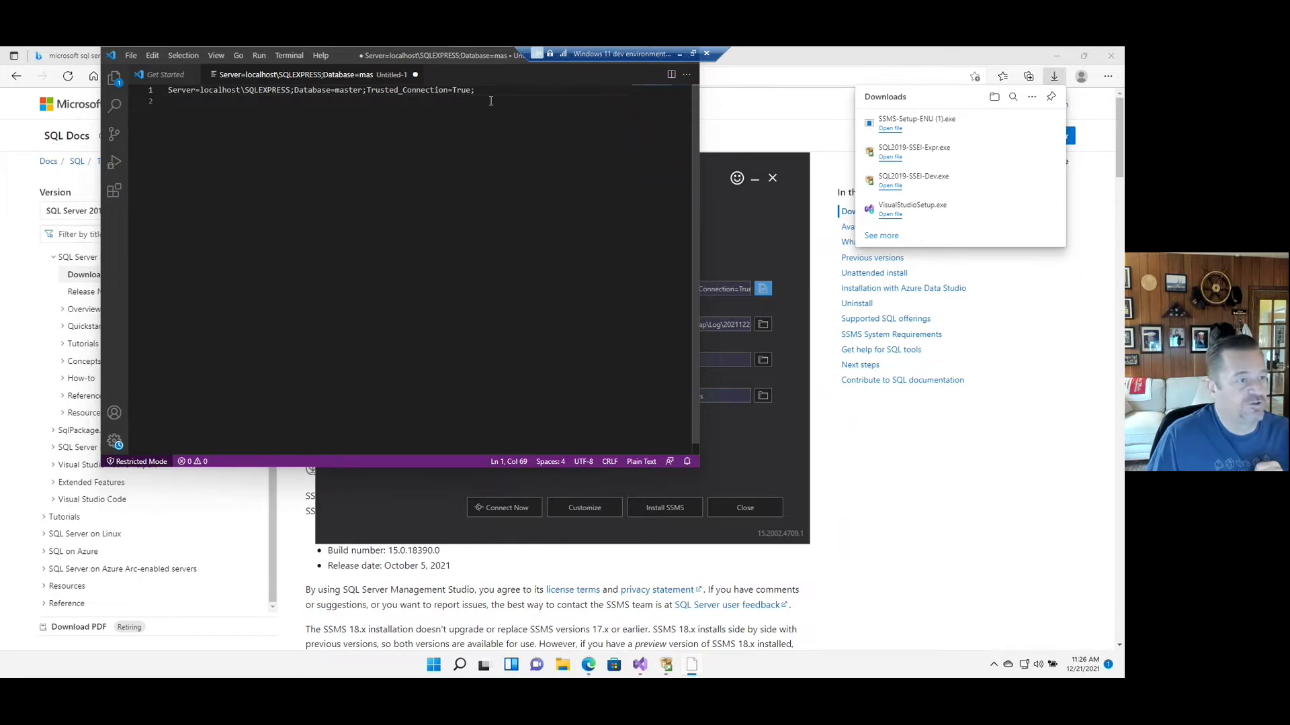
left_click_drag(471, 90, 366, 91)
left_click(366, 266)
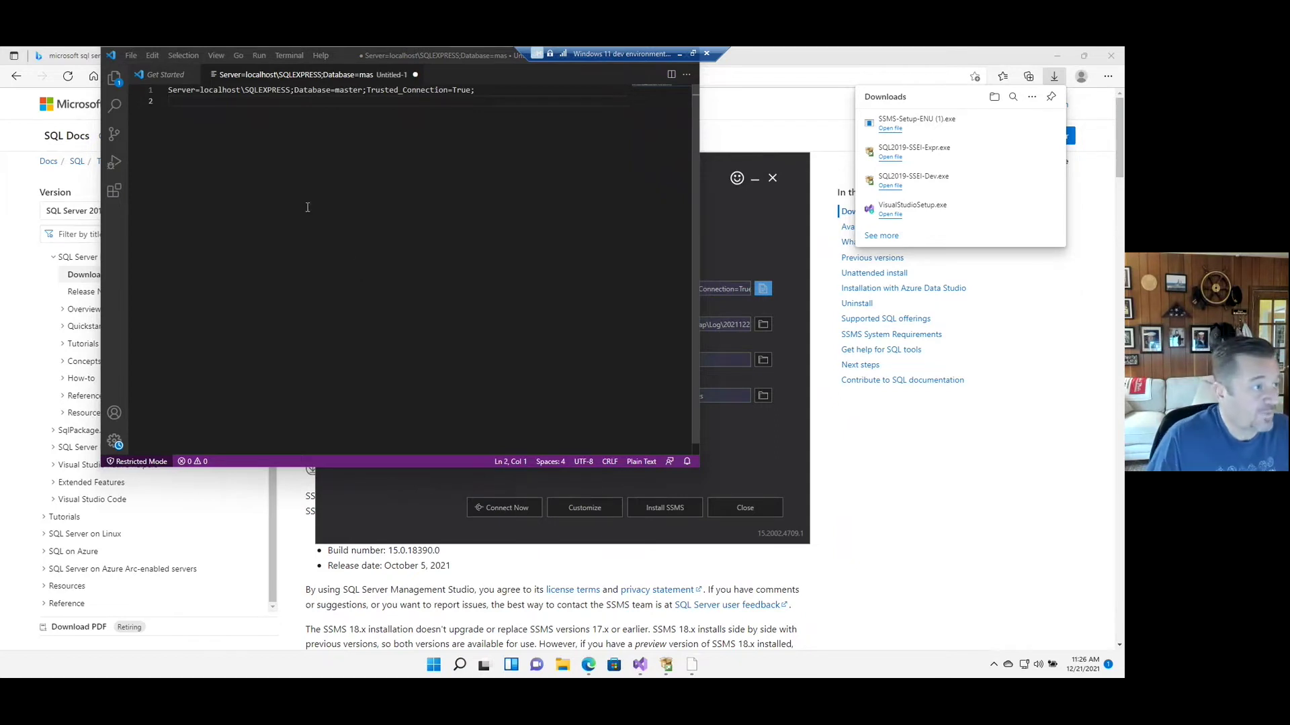
Highlight the SQLEXPRESS instance name in the connection string and open the SSMS download page from the Express installer.
double_click(266, 90)
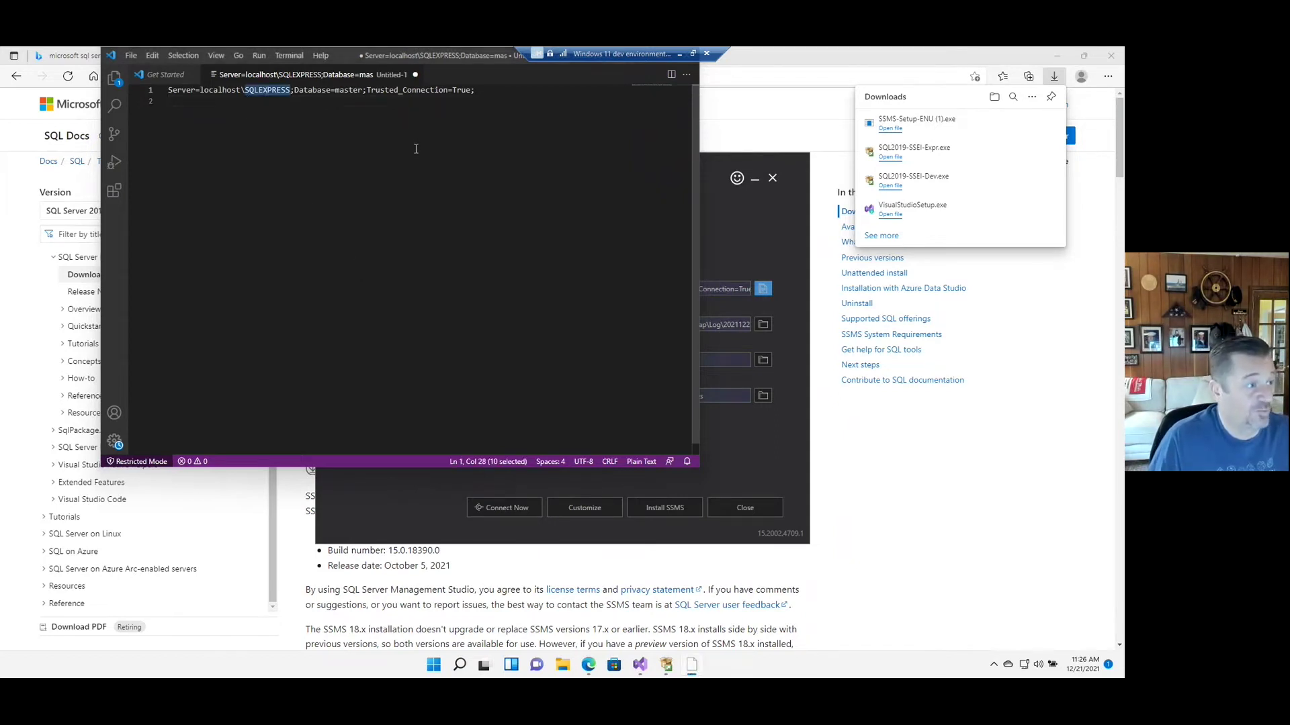
left_click(720, 163)
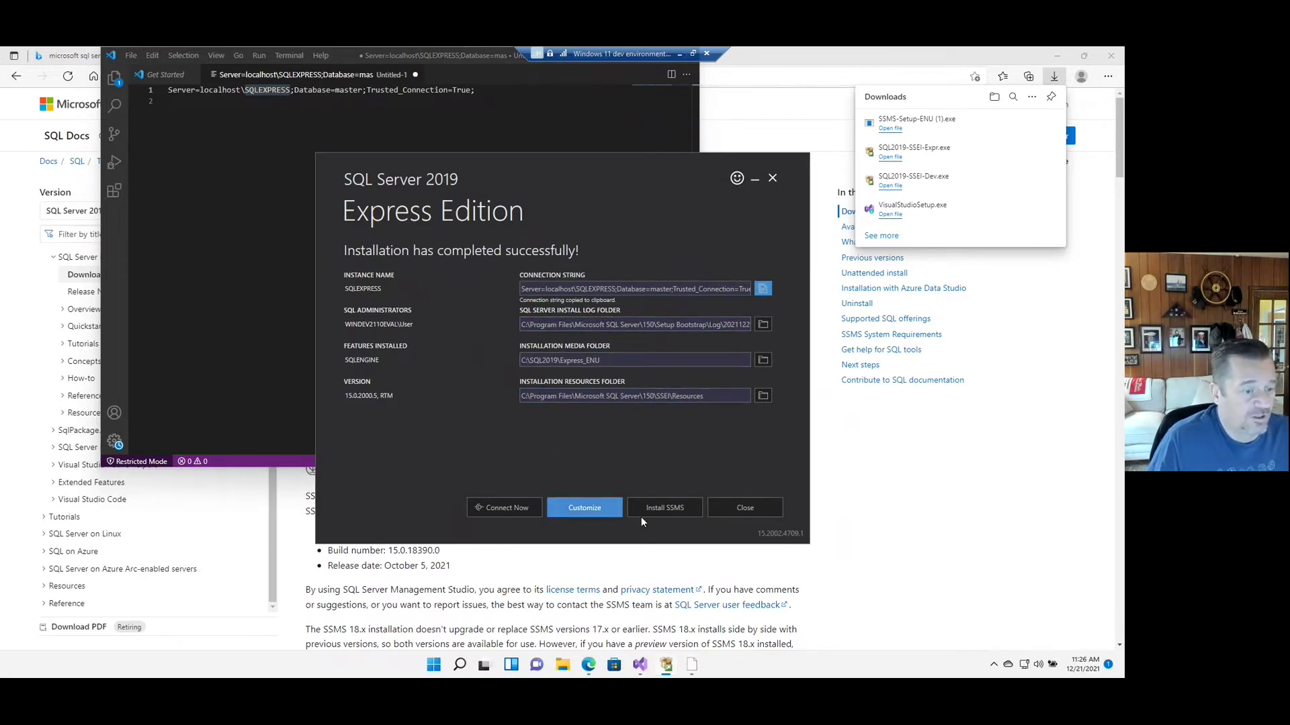
left_click(661, 512)
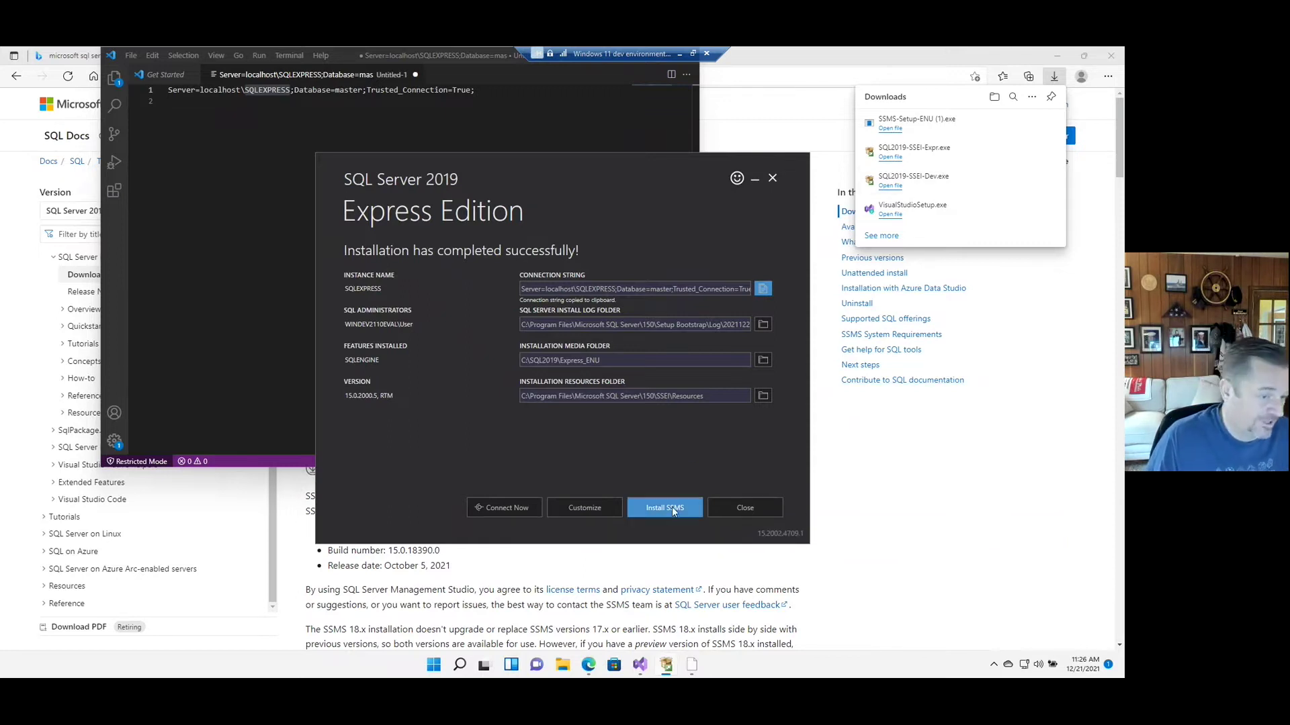
left_click(672, 507)
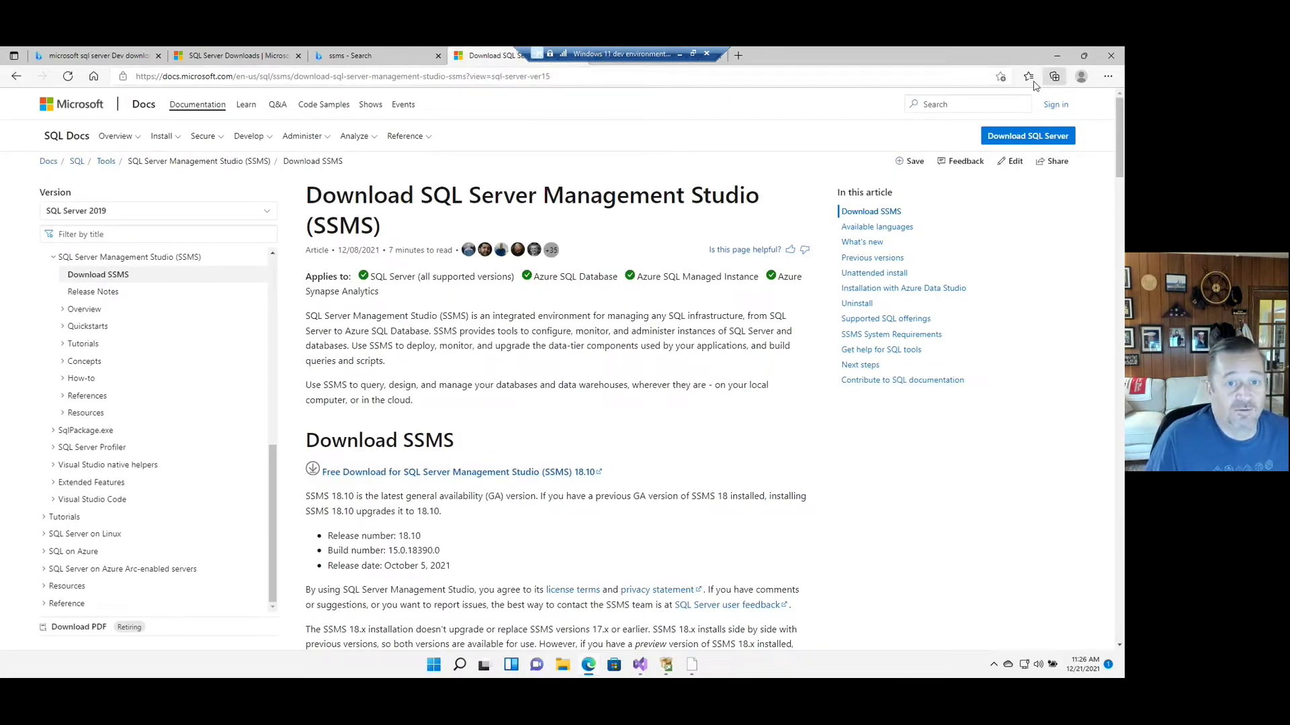
Run the downloaded SSMS-Setup-ENU (1).exe and allow it to make changes to the device.
left_click(1107, 77)
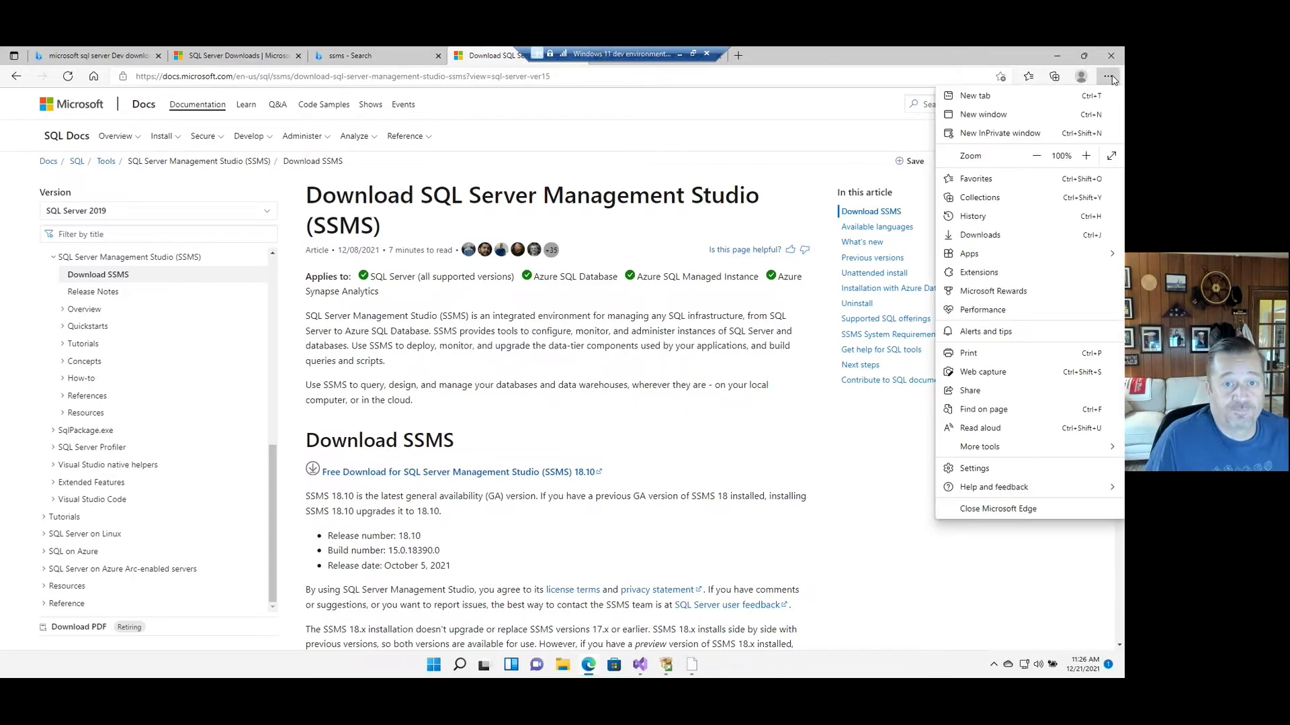
left_click(980, 234)
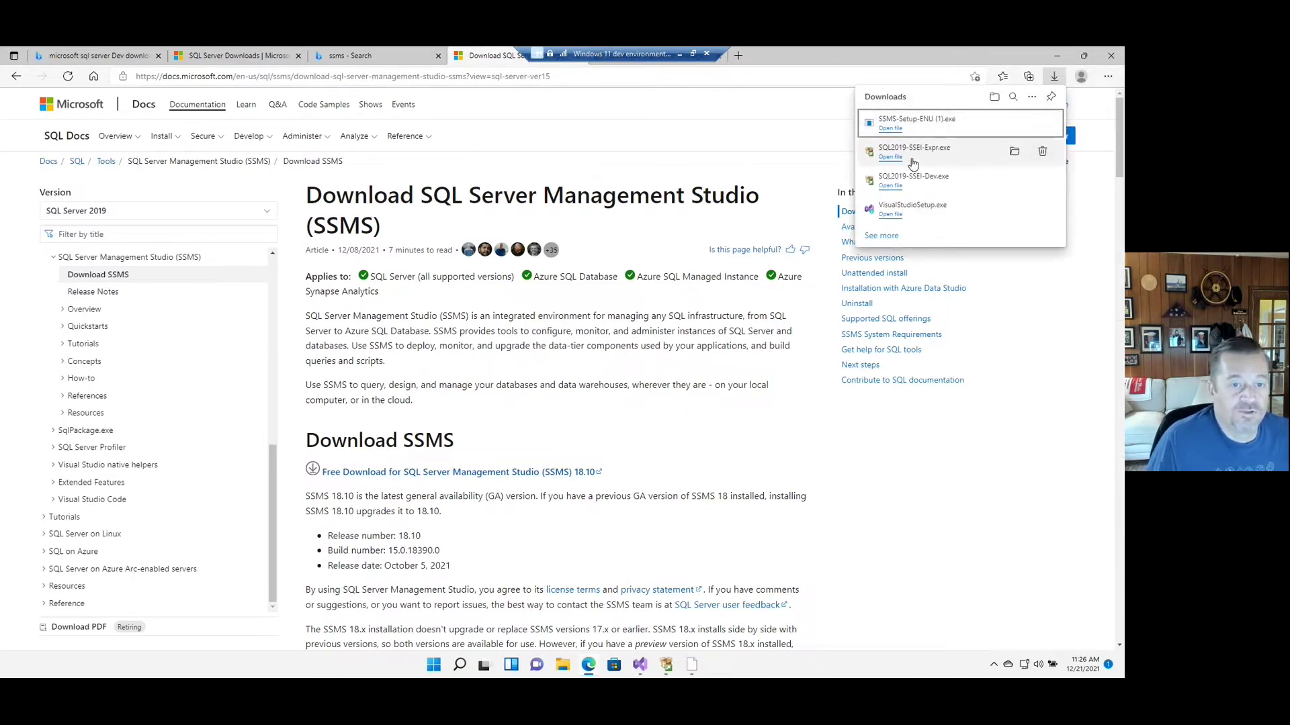
left_click(890, 129)
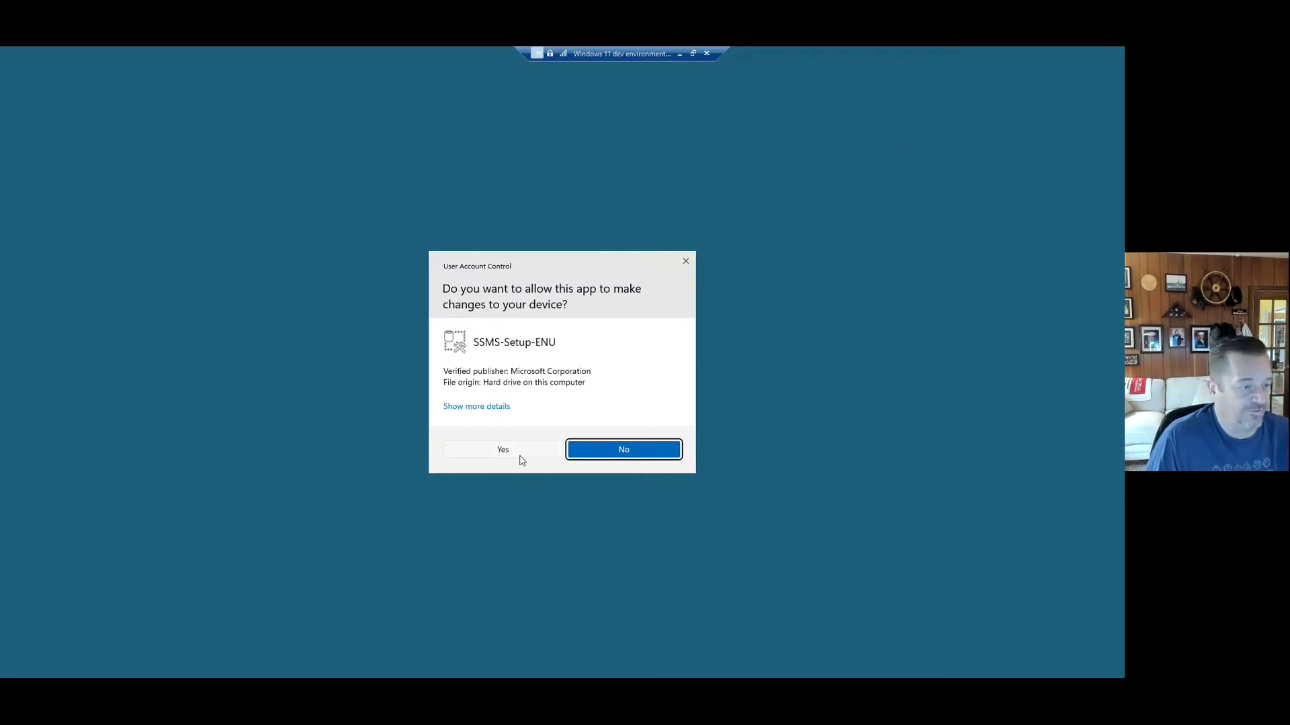
left_click(503, 450)
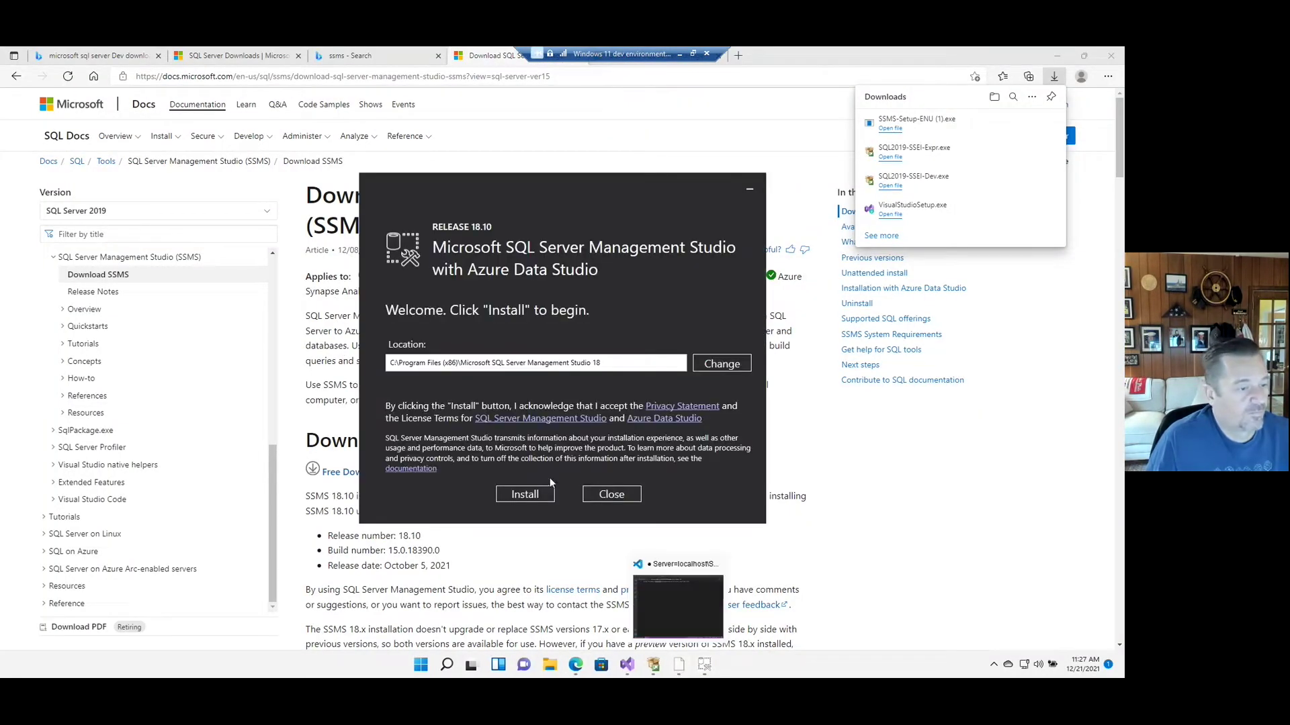
Bring up the finished SQL Server 2019 Express installer and close it.
left_click(679, 665)
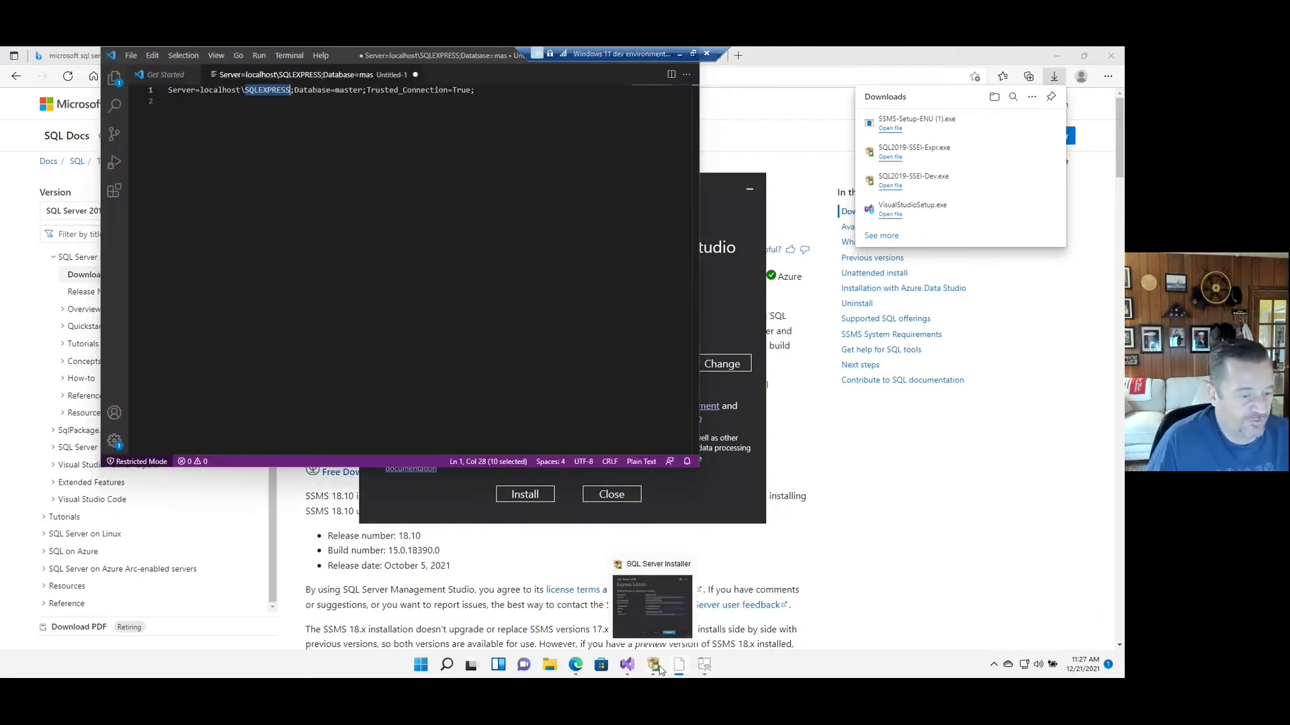
left_click(653, 665)
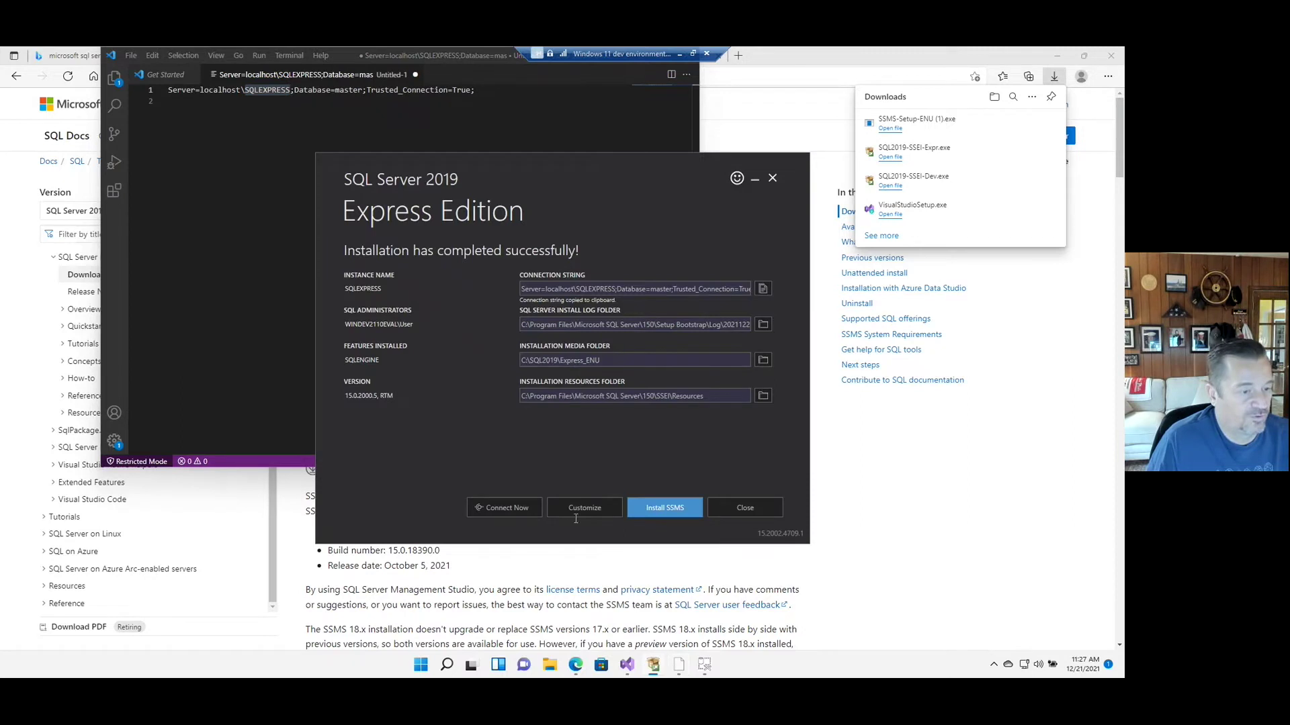
left_click(746, 508)
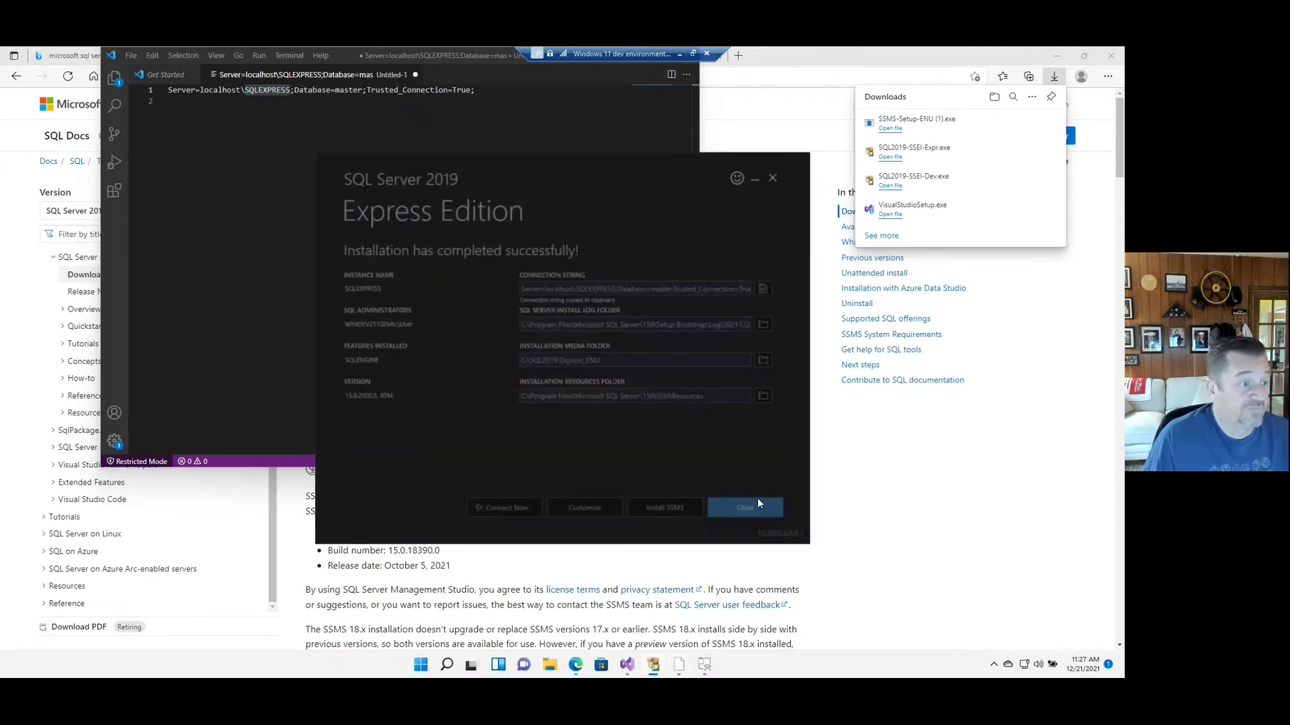
Start the installation of SQL Server Management Studio 18.10 with Azure Data Studio in the default location.
left_click(555, 376)
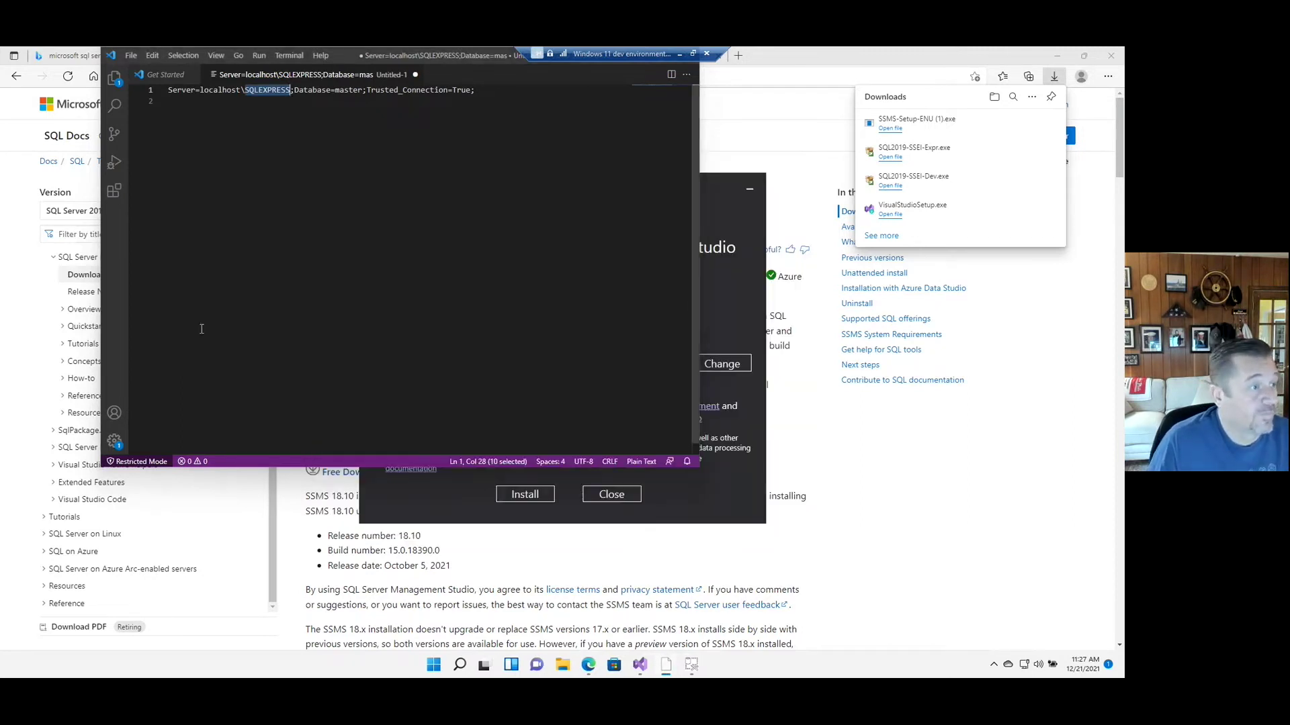
left_click(718, 505)
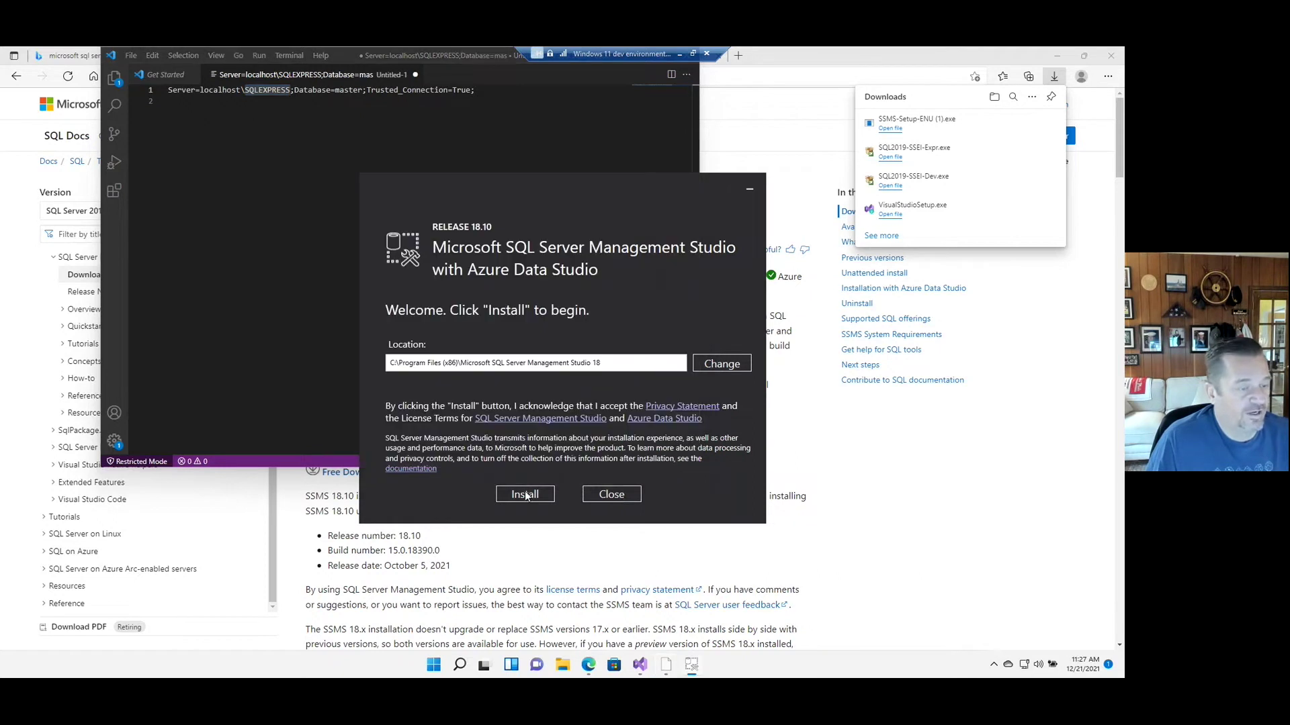
left_click(526, 495)
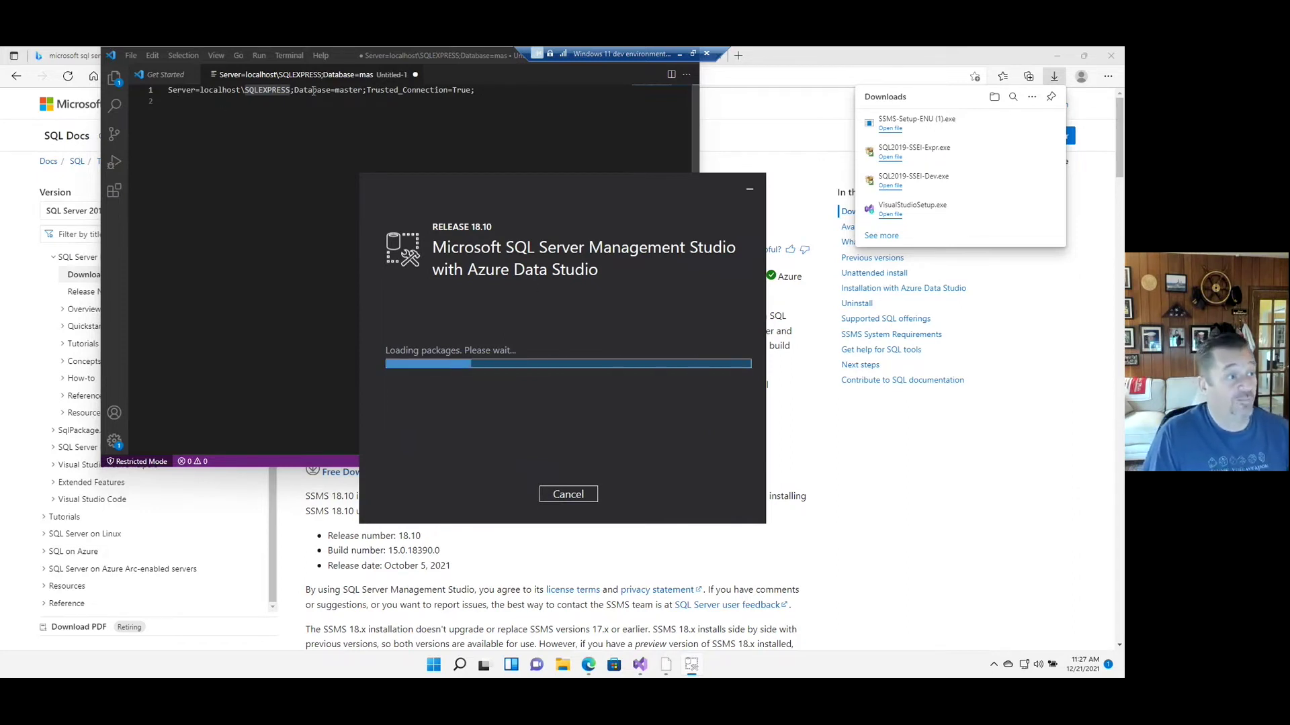
Highlight the server name localhost\SQLEXPRESS in the connection string, and close the SSMS setup once it has completed.
double_click(267, 90)
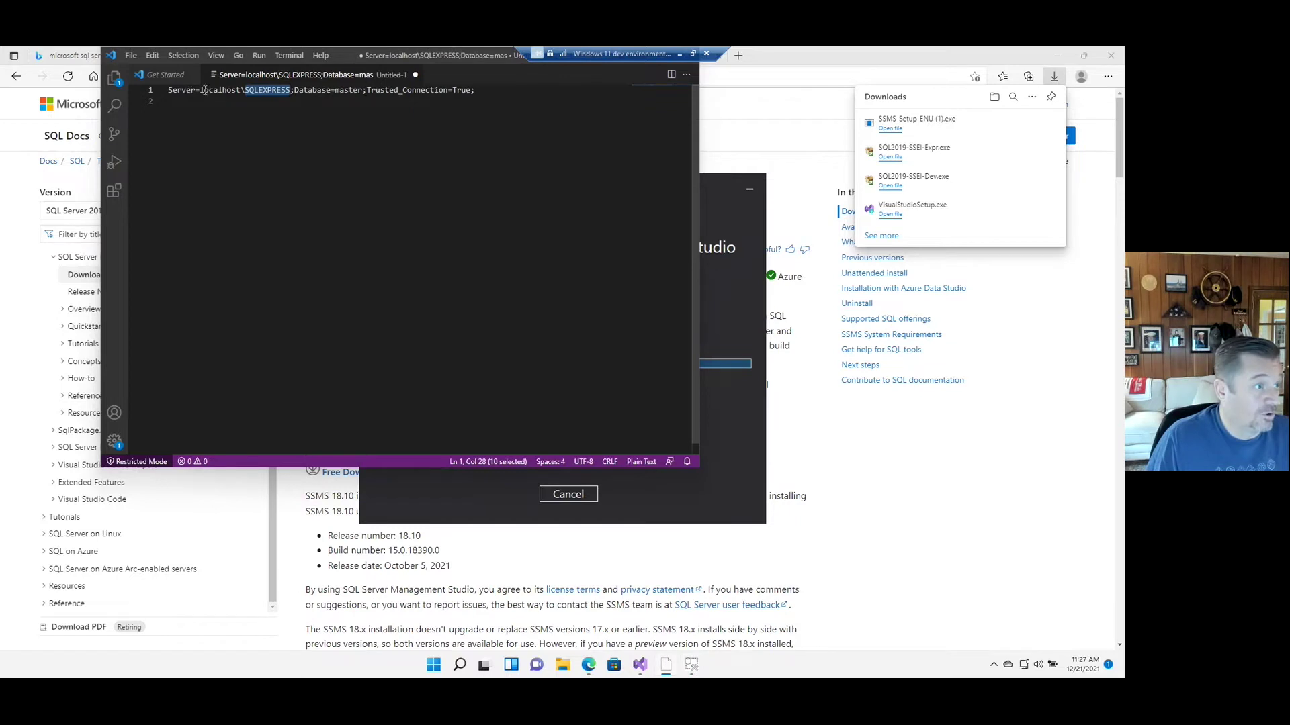
left_click_drag(290, 90, 199, 90)
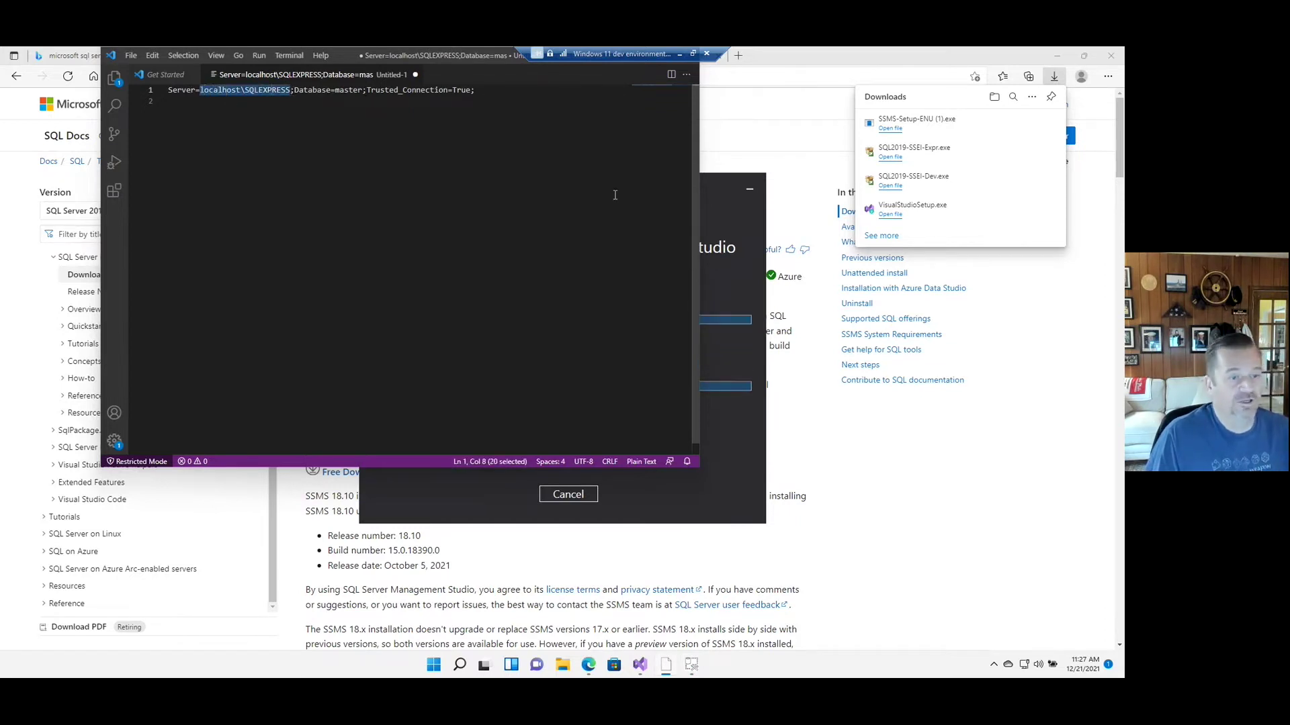
left_click(717, 191)
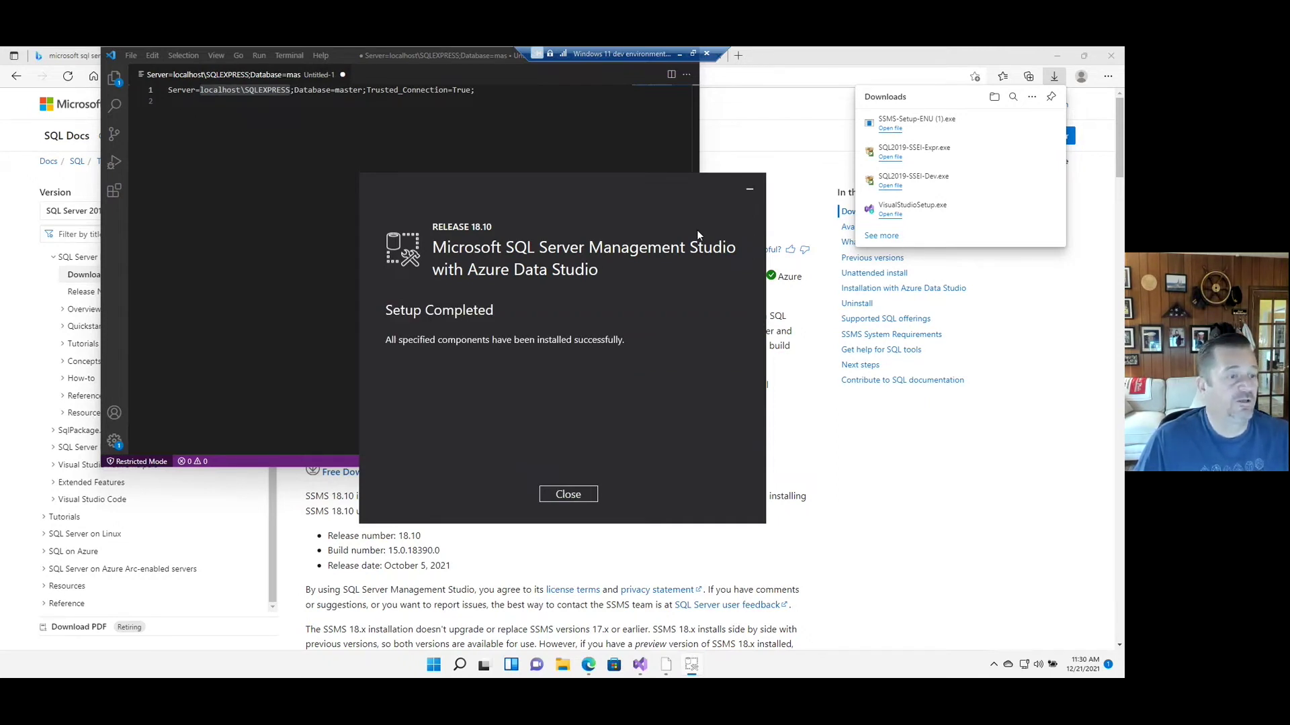
left_click(566, 496)
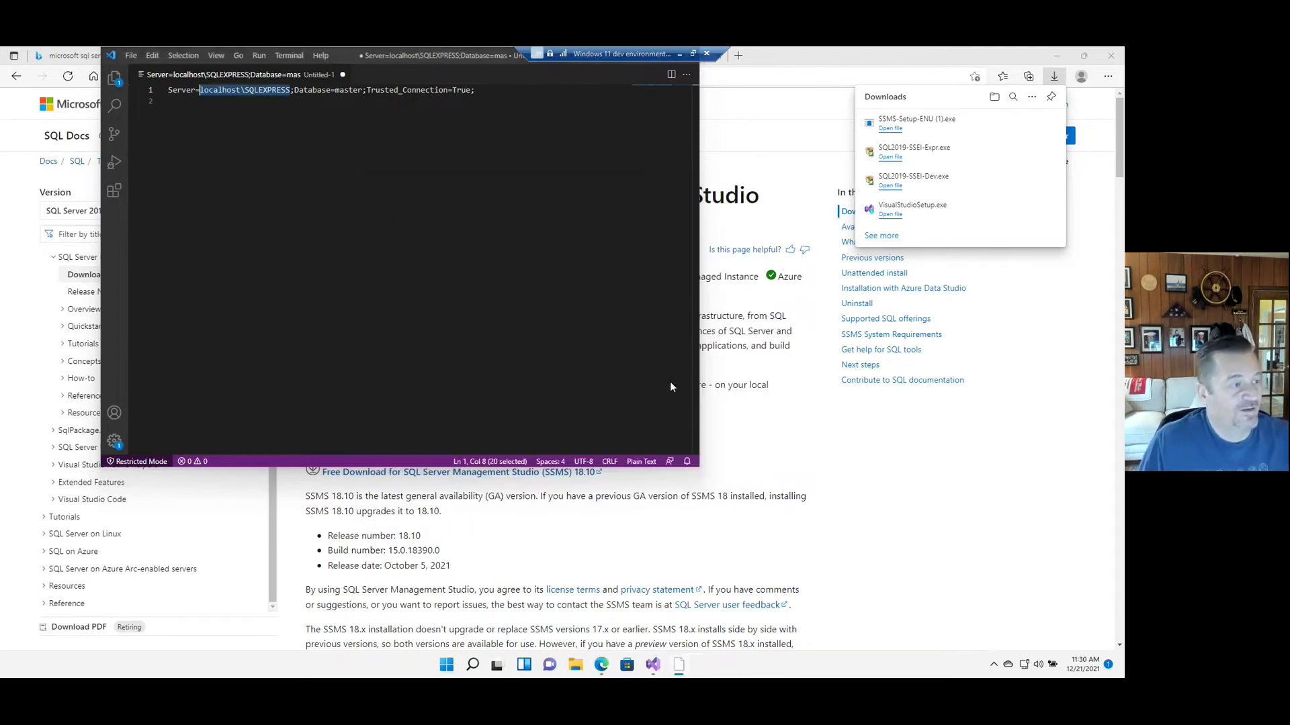
Launch SQL Server Management Studio from the recently added apps and pin it to the taskbar.
left_click(447, 668)
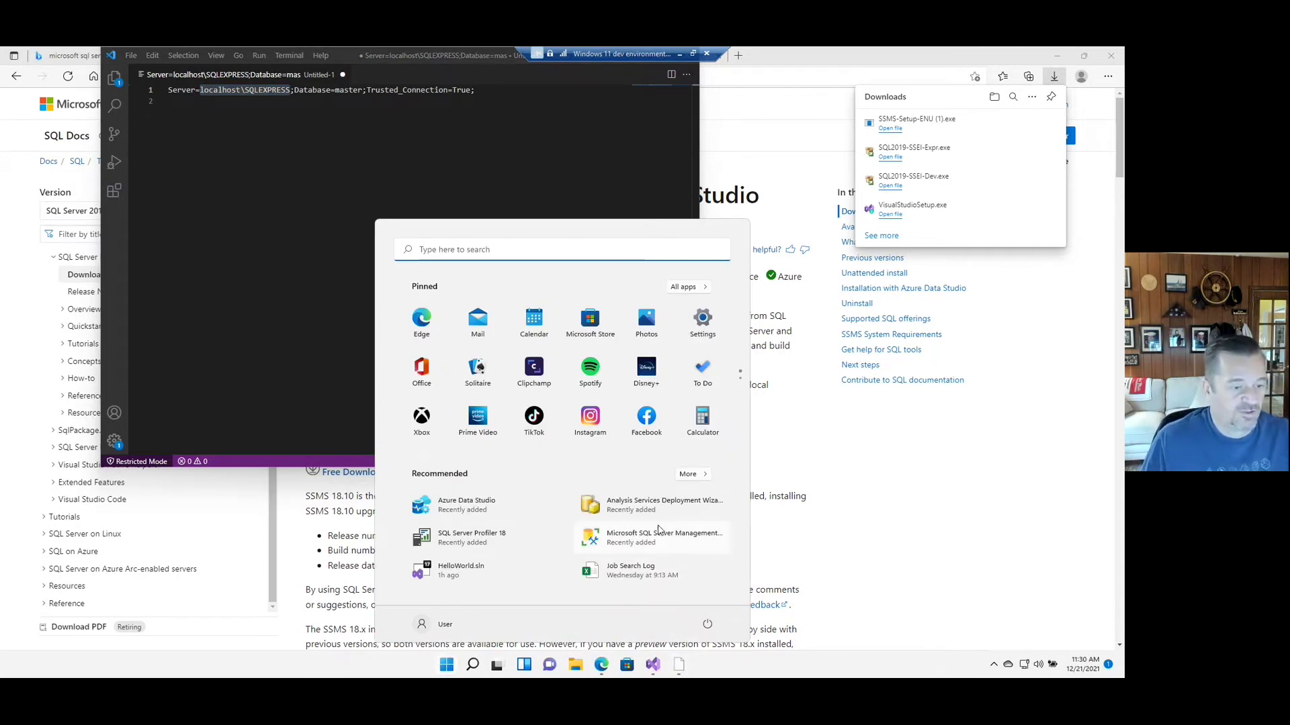
left_click(646, 546)
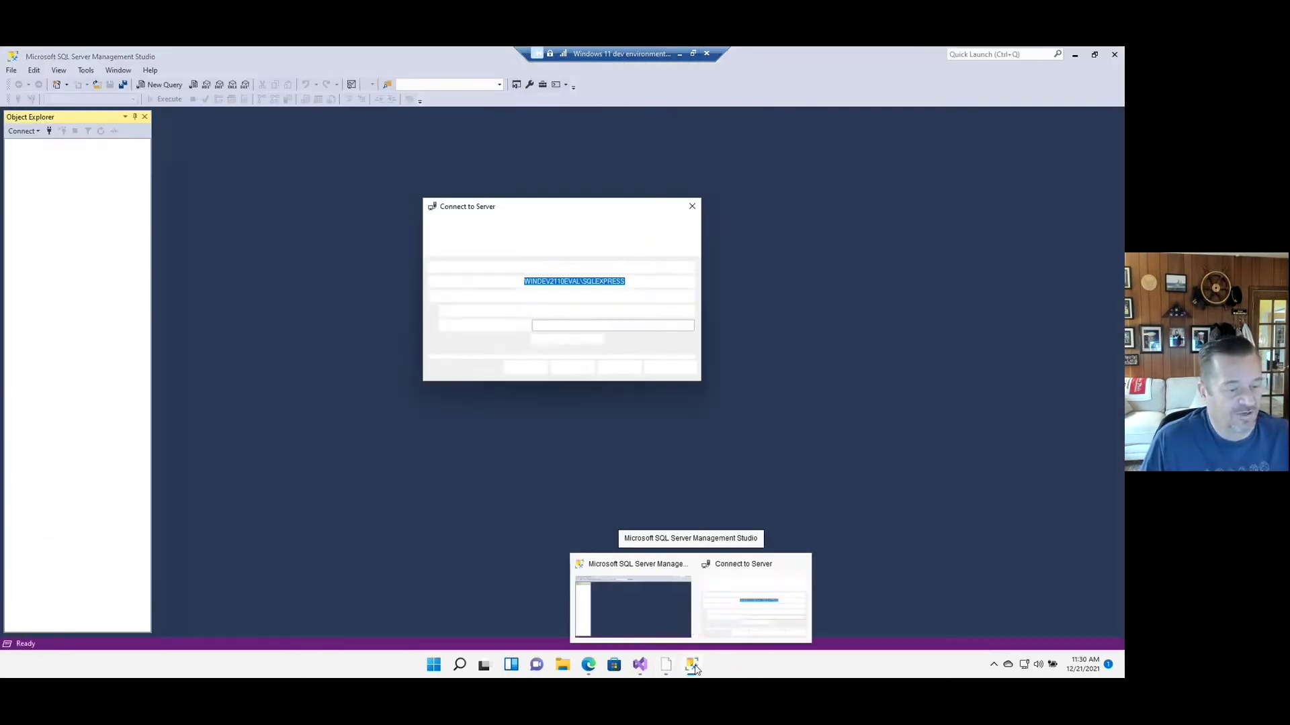
right_click(694, 665)
left_click(677, 613)
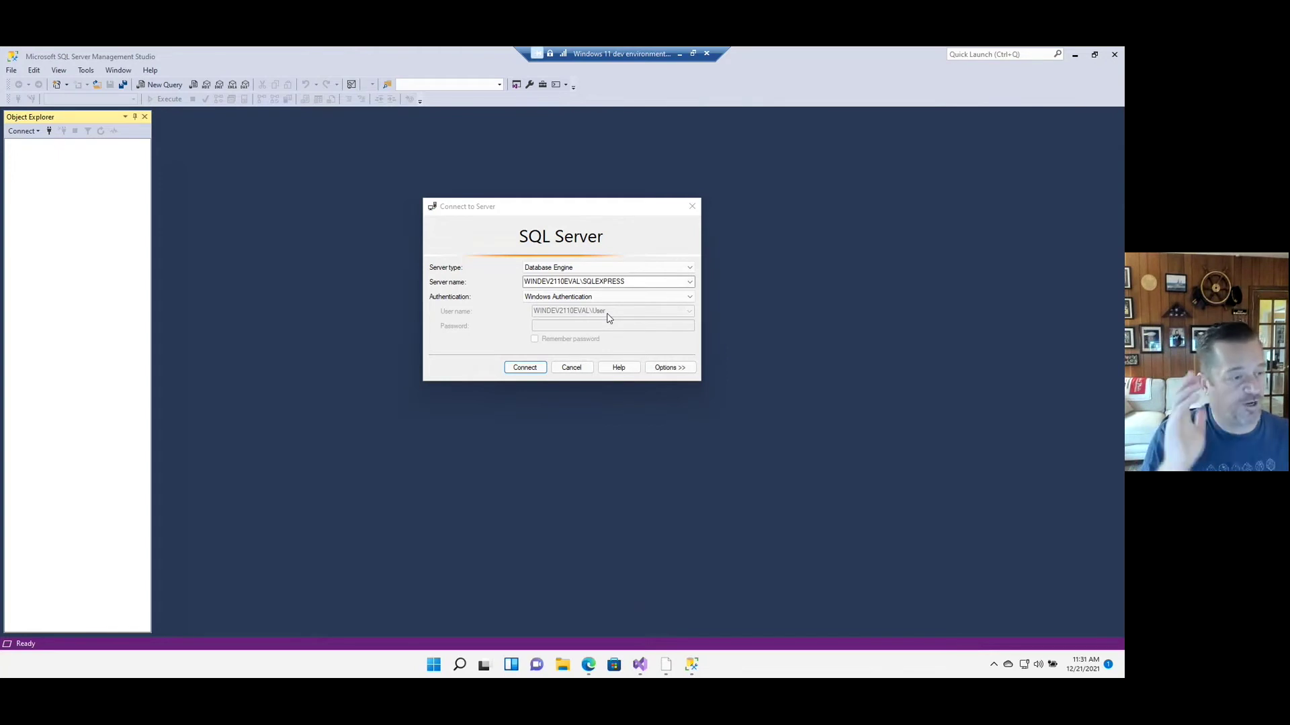
Set the server name to localhost\SQLEXPRESS and connect to the Database Engine with Windows Authentication.
left_click(581, 281)
left_click_drag(580, 281, 487, 283)
type("localh")
key("BackSpace")
type("host")
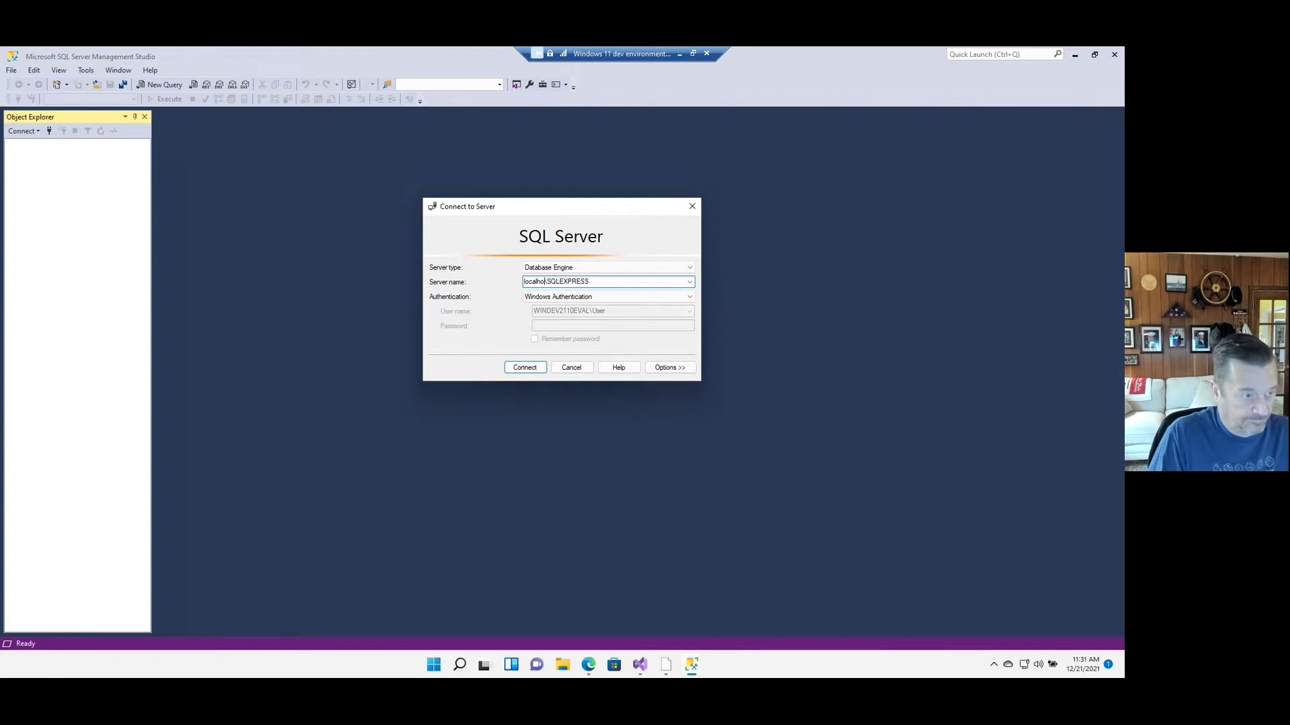
left_click(520, 371)
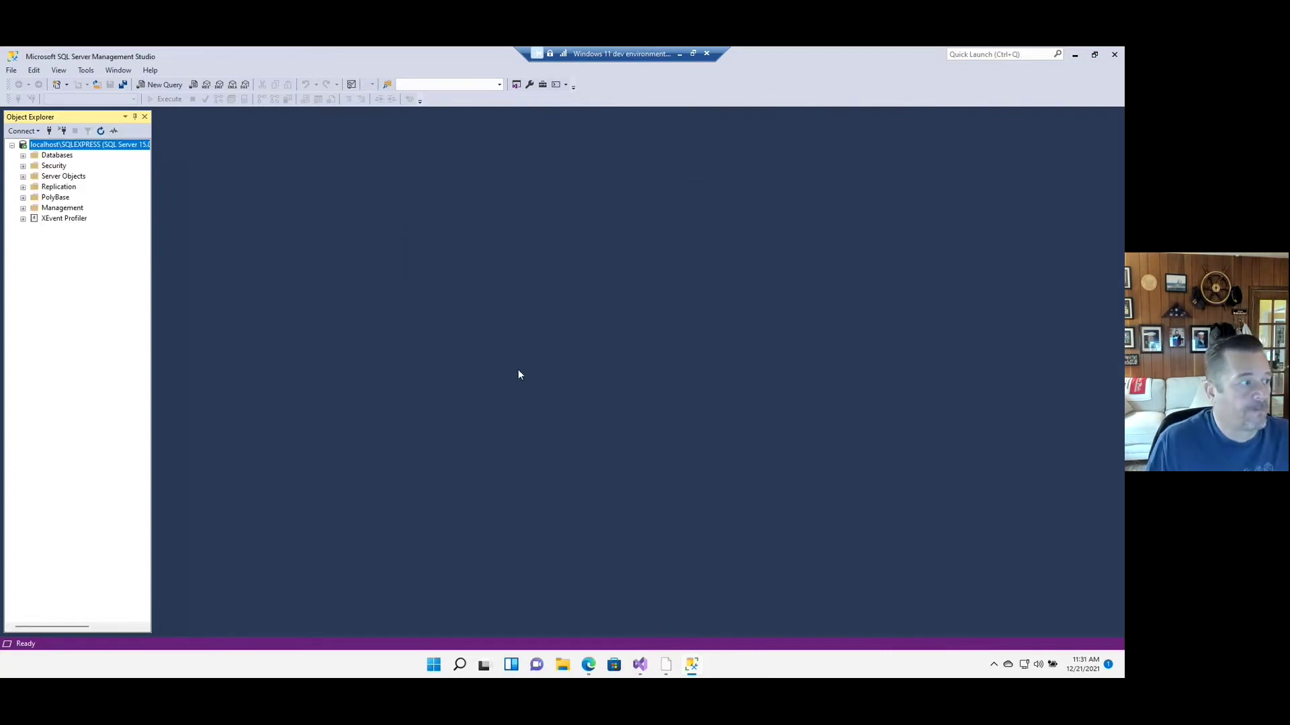
Create a new database named Test1 on the localhost\SQLEXPRESS server with the default owner and file settings.
left_click(23, 156)
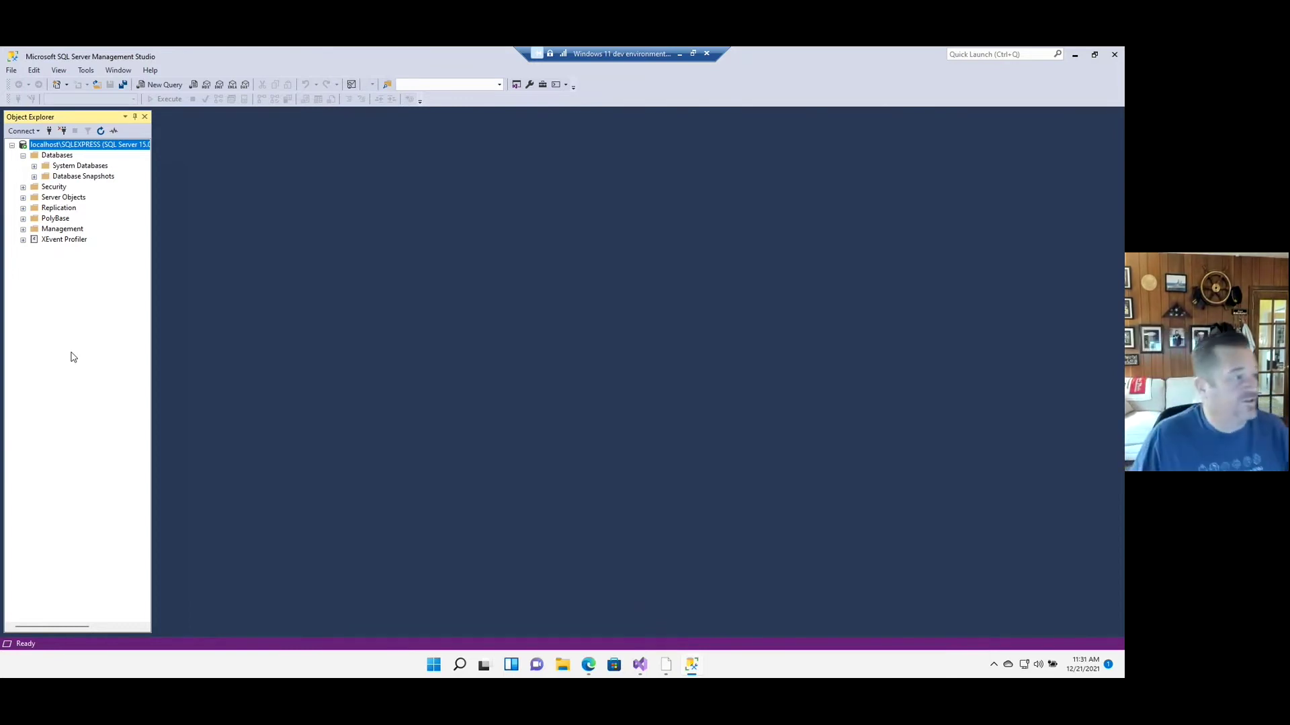
left_click(49, 157)
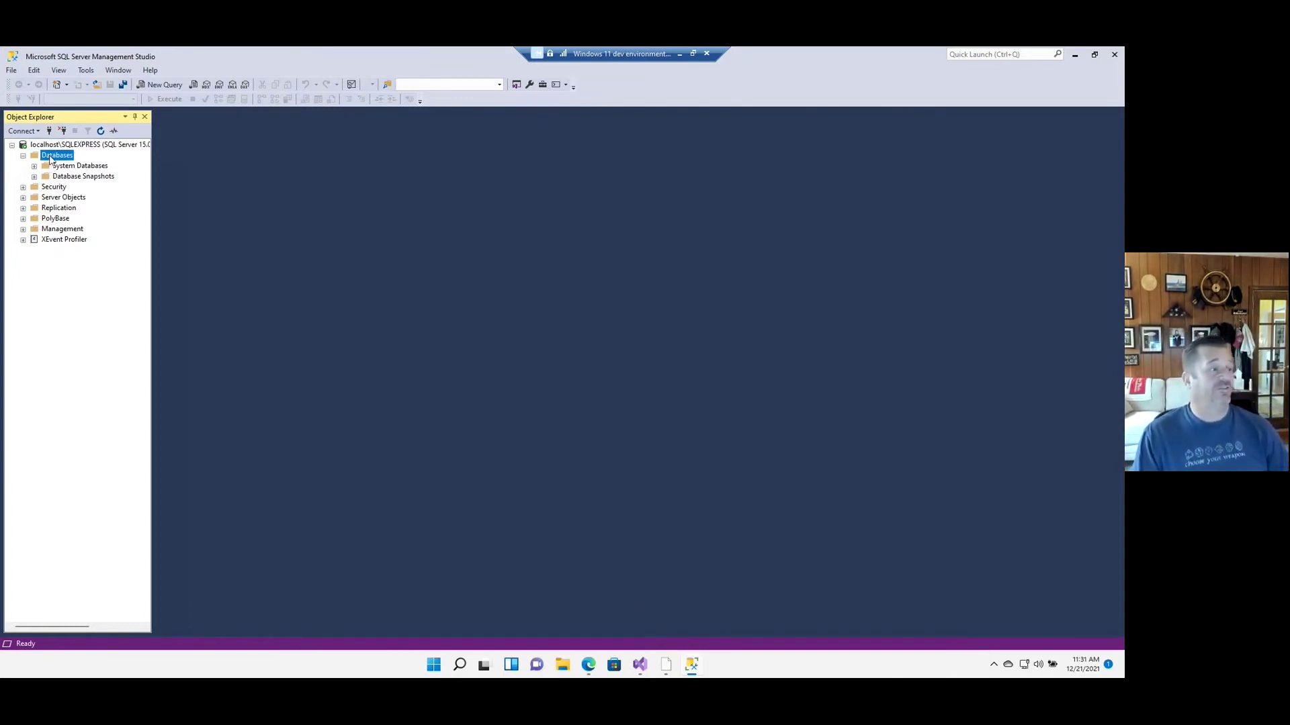
right_click(50, 157)
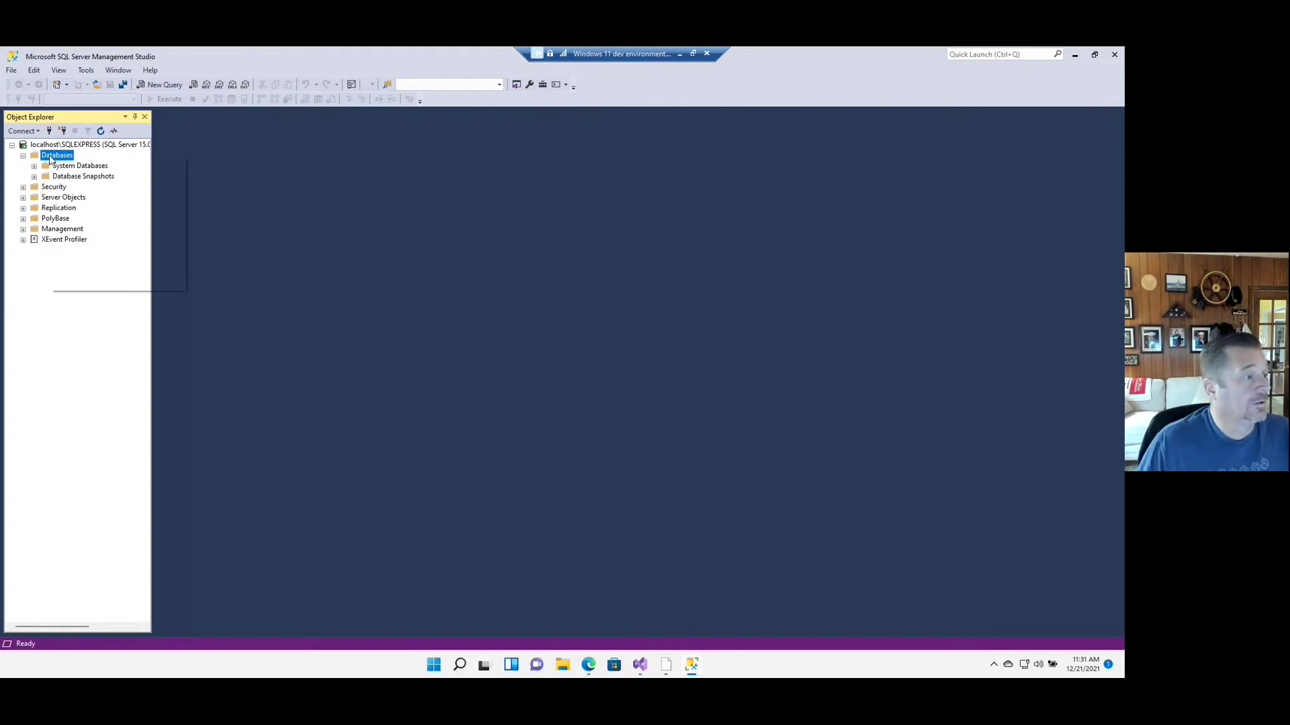
left_click(80, 166)
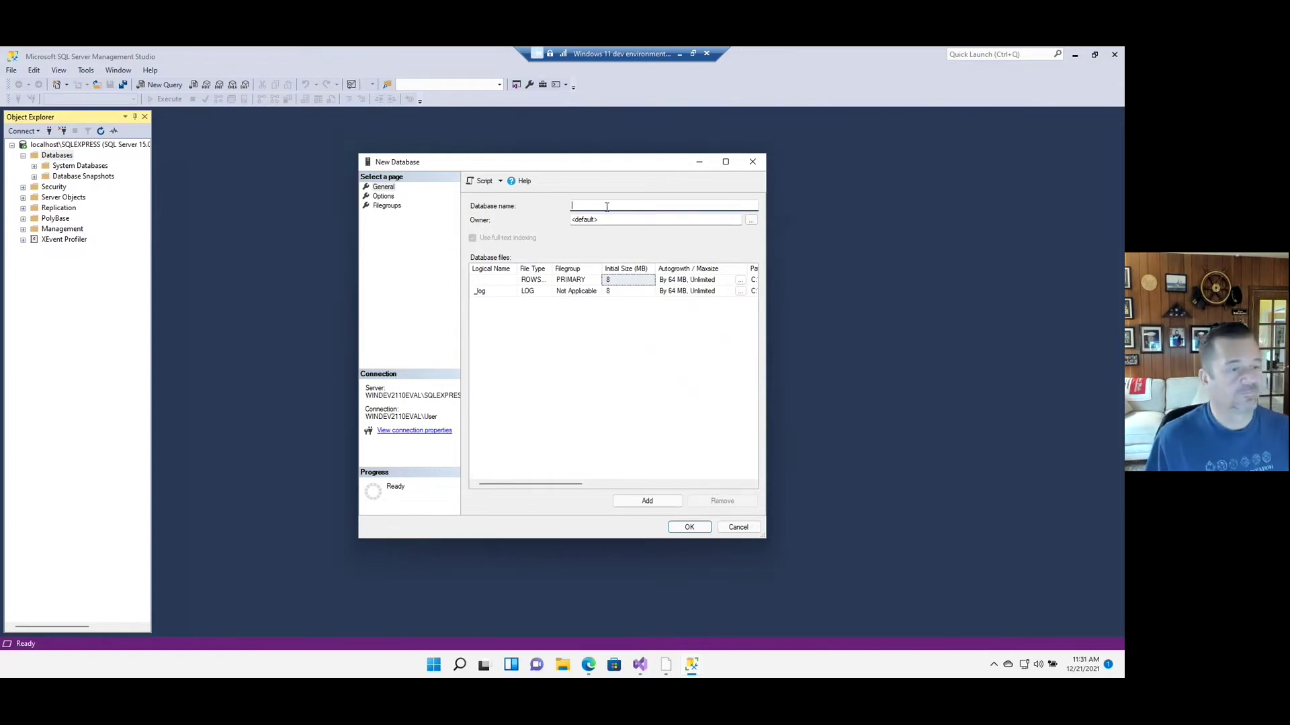
type("Test1")
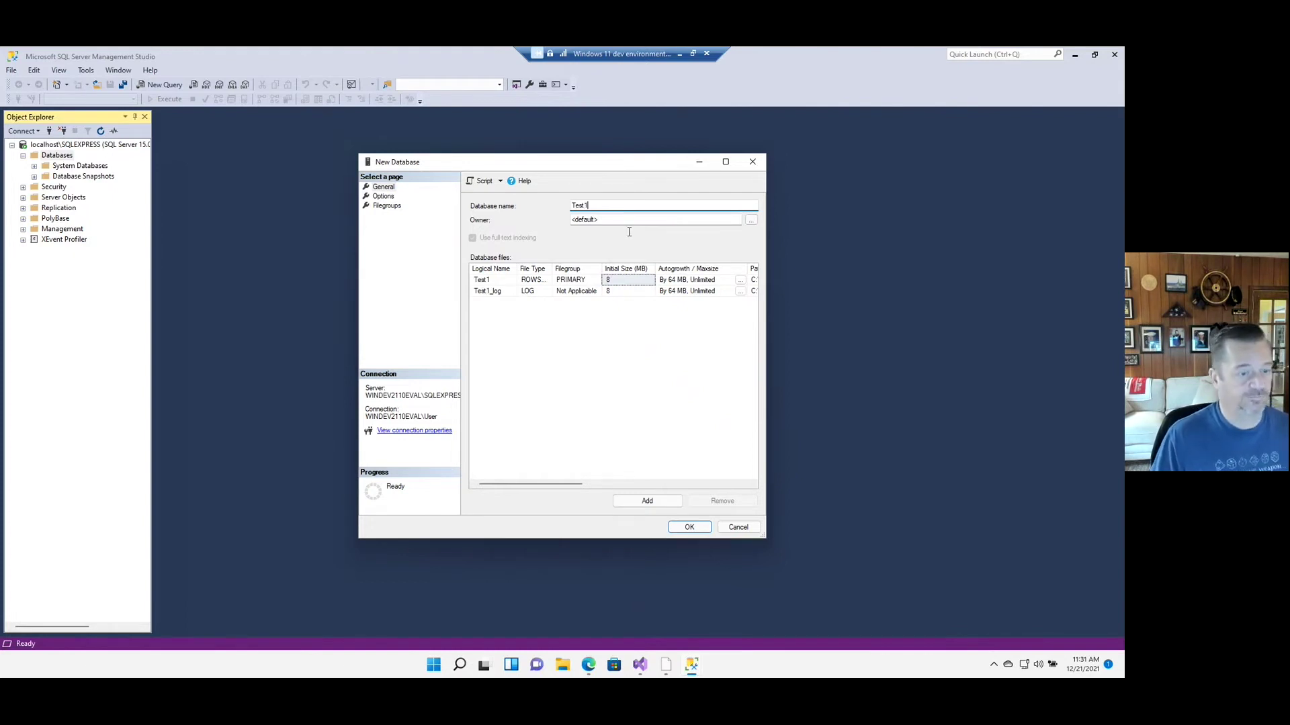
left_click(690, 528)
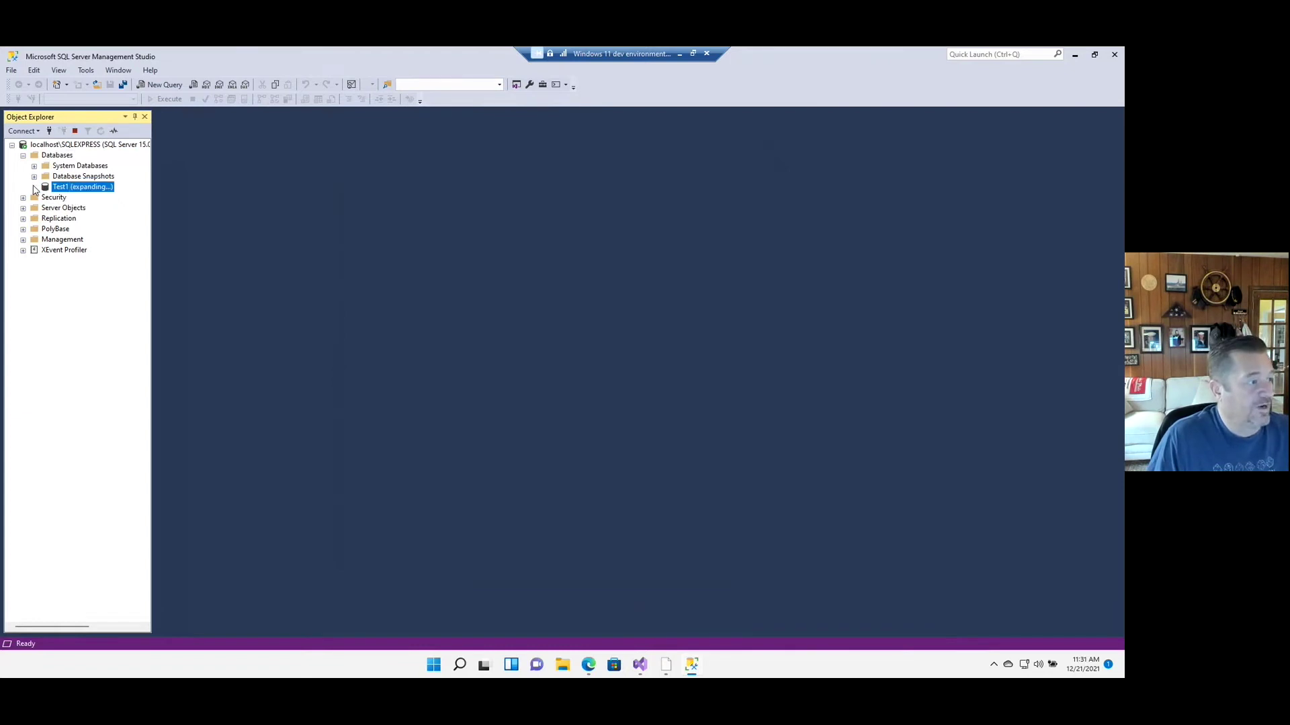
Examine the folders of the Test1 database and its Tables folder, and collapse the Databases folder.
left_click(34, 186)
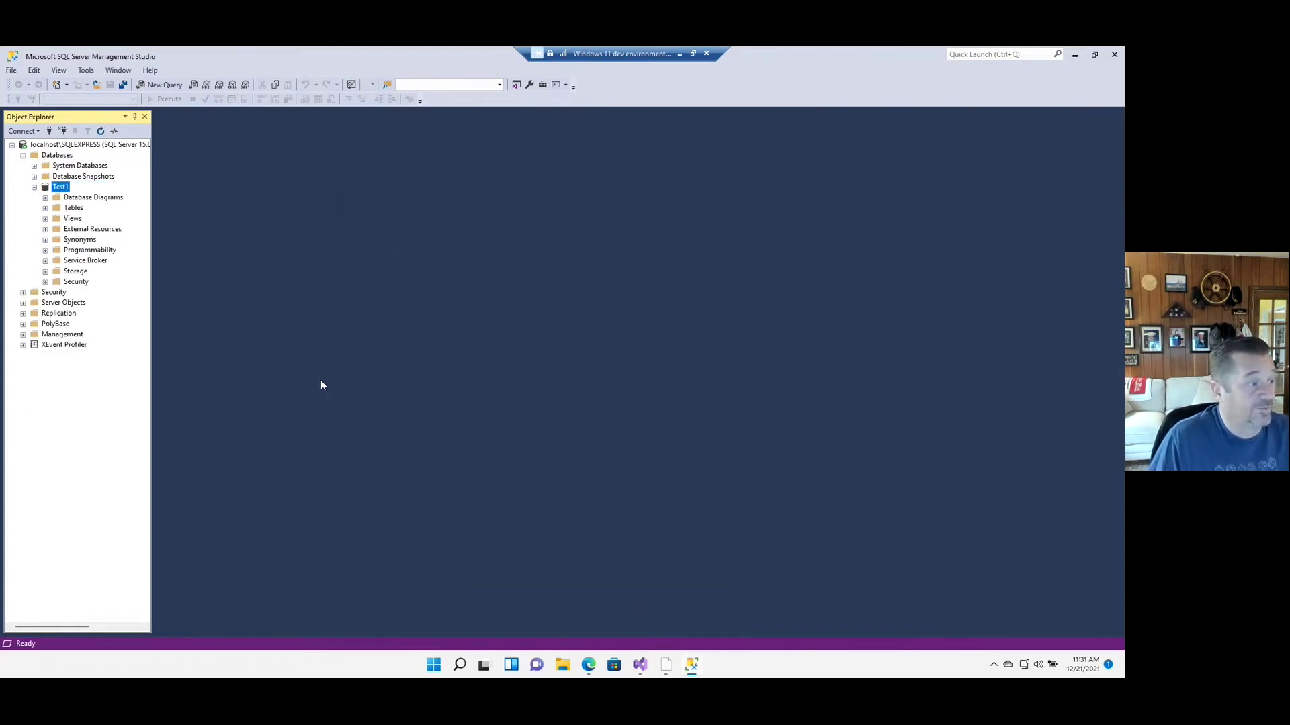
left_click(45, 207)
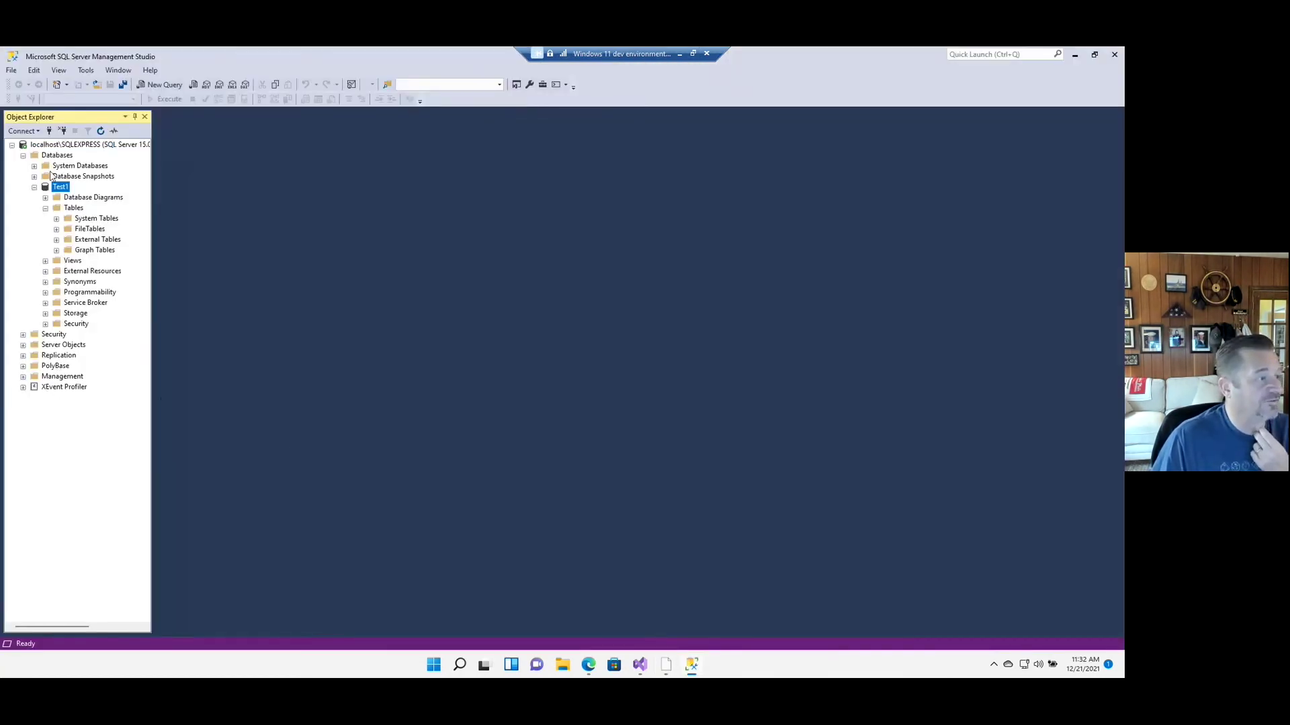
left_click(23, 155)
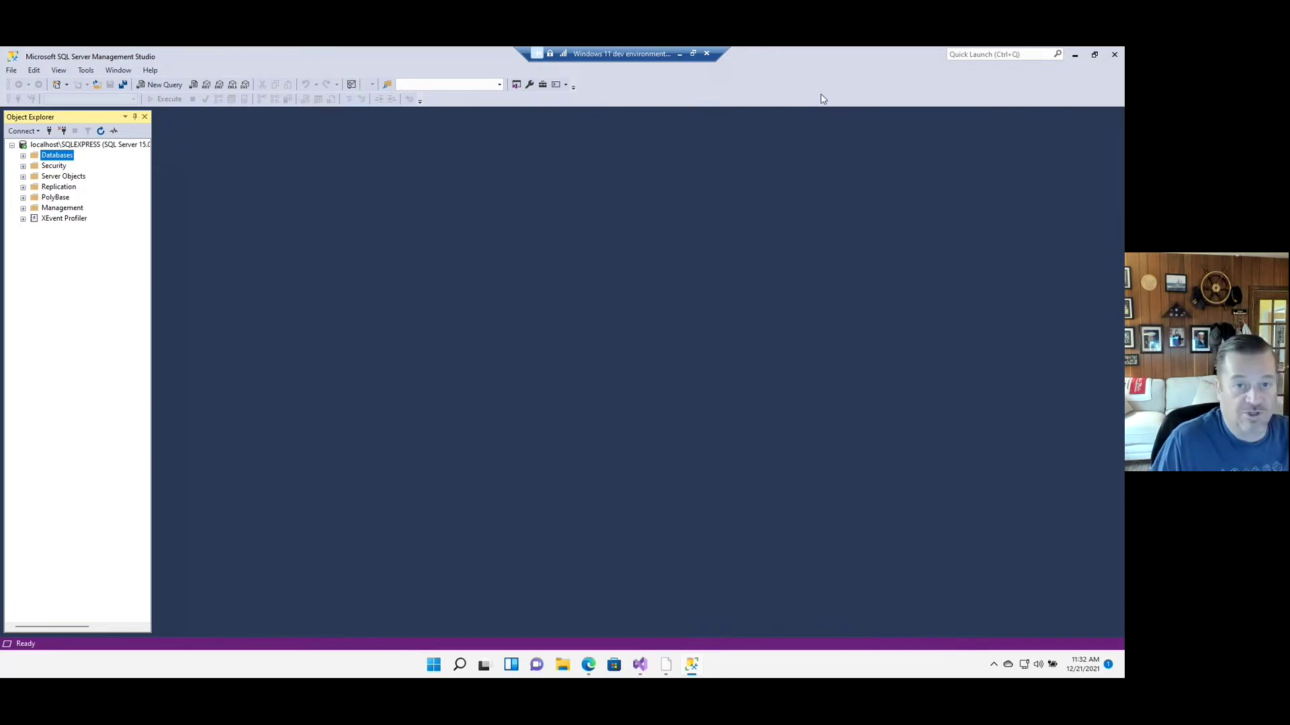
Switch to the browser, run the downloaded SQL2019-SSEI-Dev.exe installer, and allow it to make changes to the device.
left_click(1075, 56)
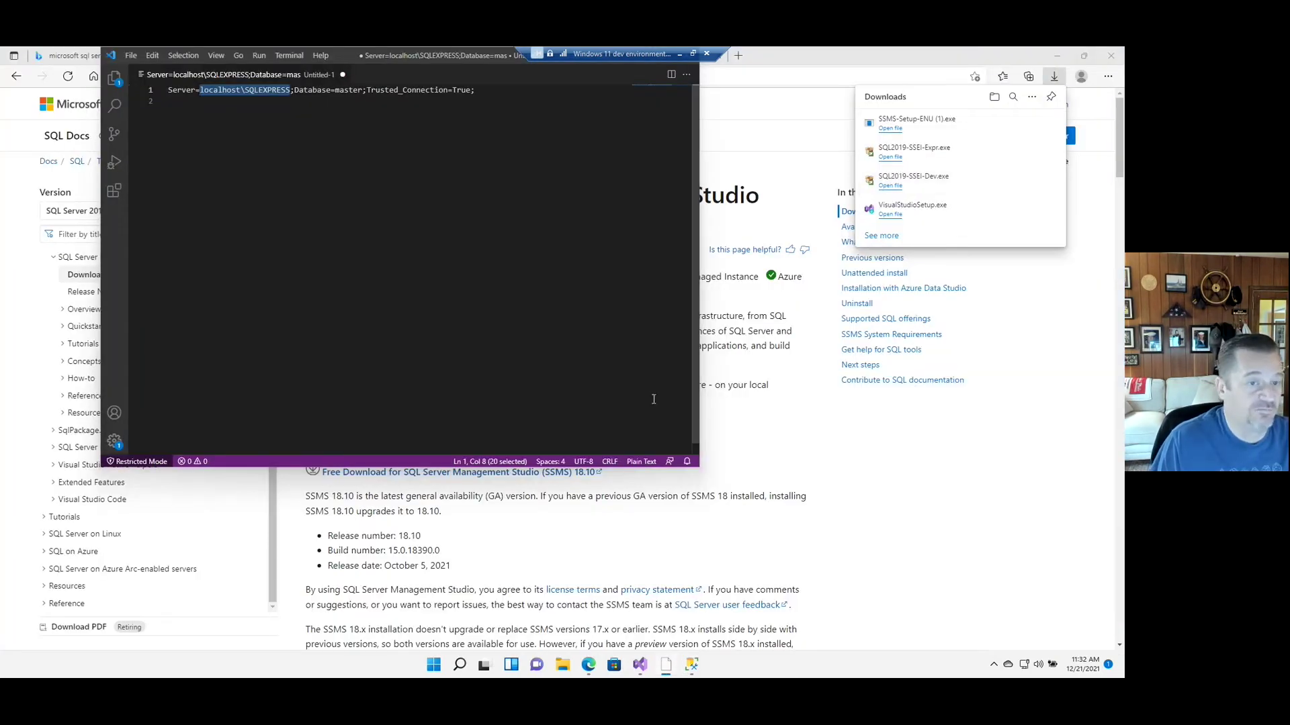
left_click(890, 187)
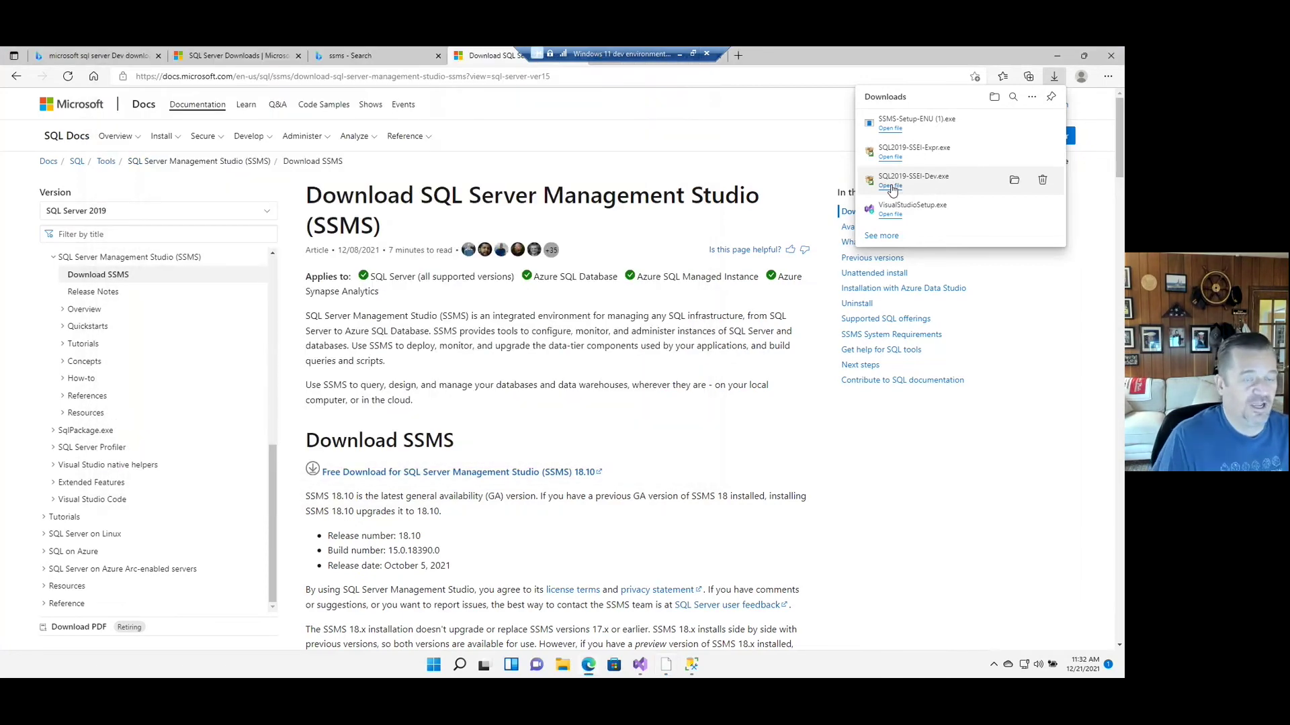
left_click(890, 187)
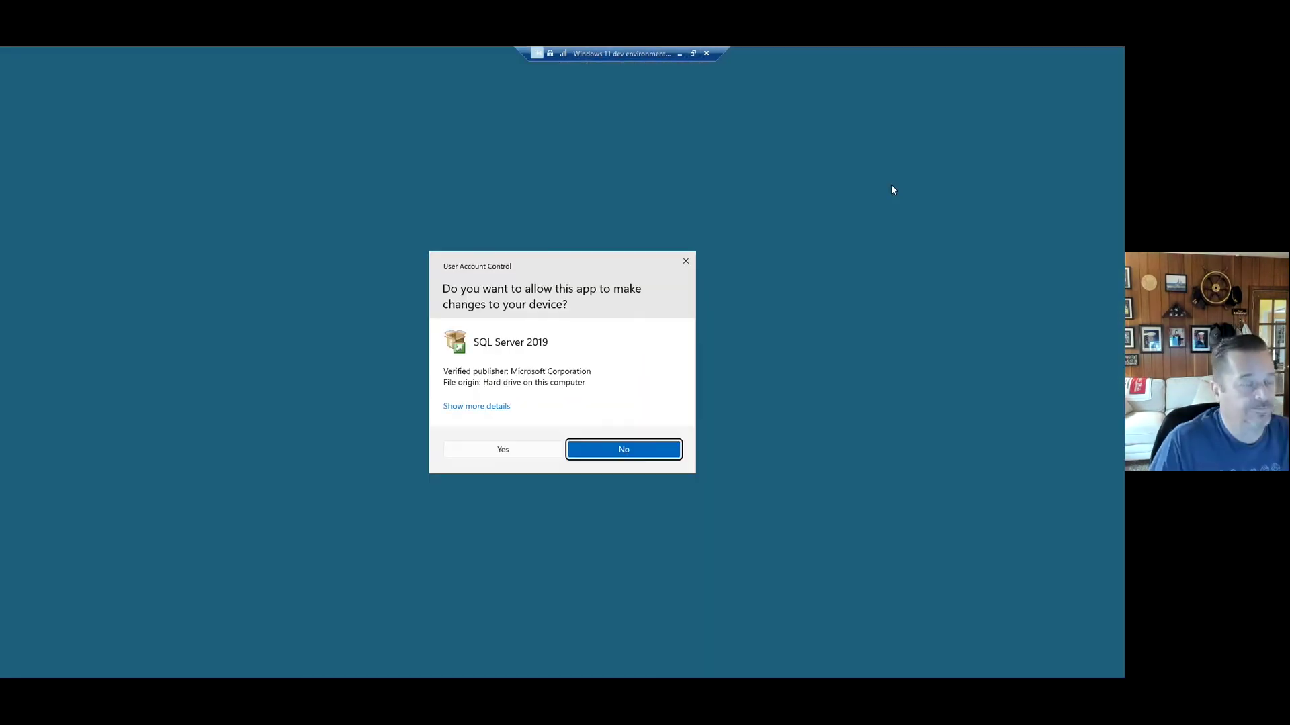
left_click(505, 450)
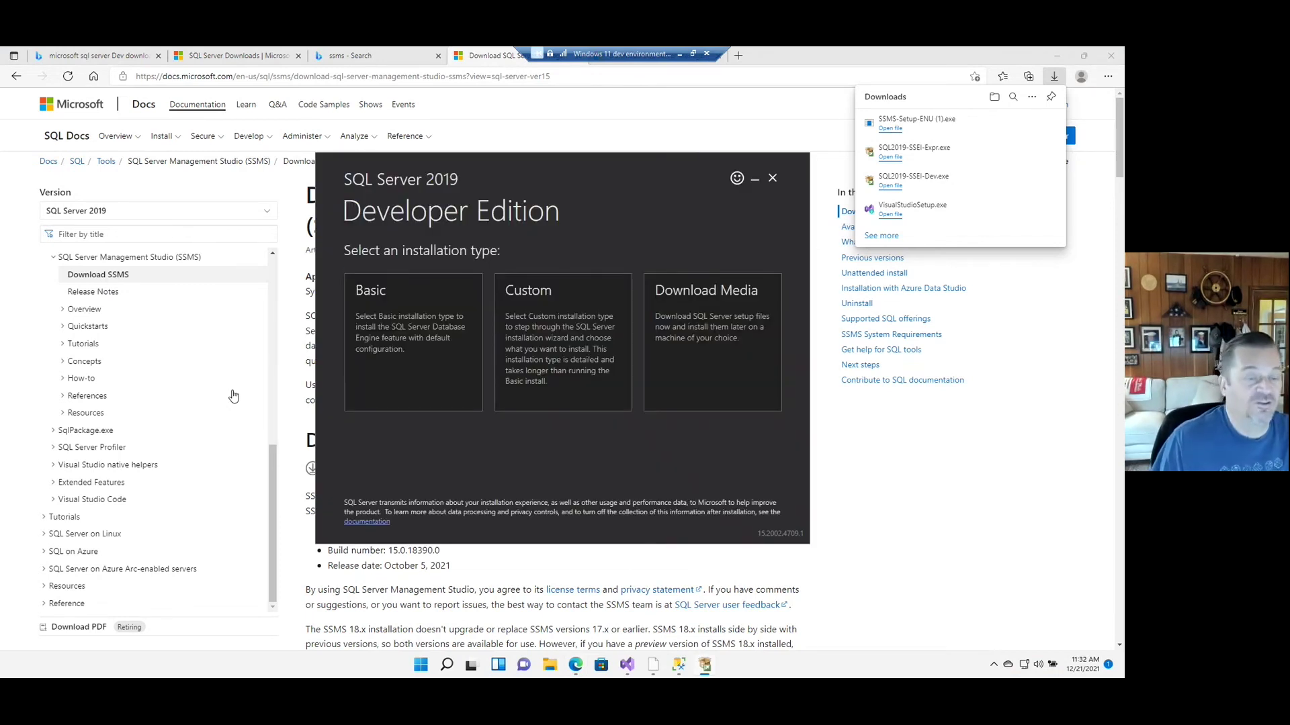
Install SQL Server 2019 Developer Edition with the Basic type, accepting the license terms and the default location C:\Program Files\Microsoft SQL Server.
left_click(418, 327)
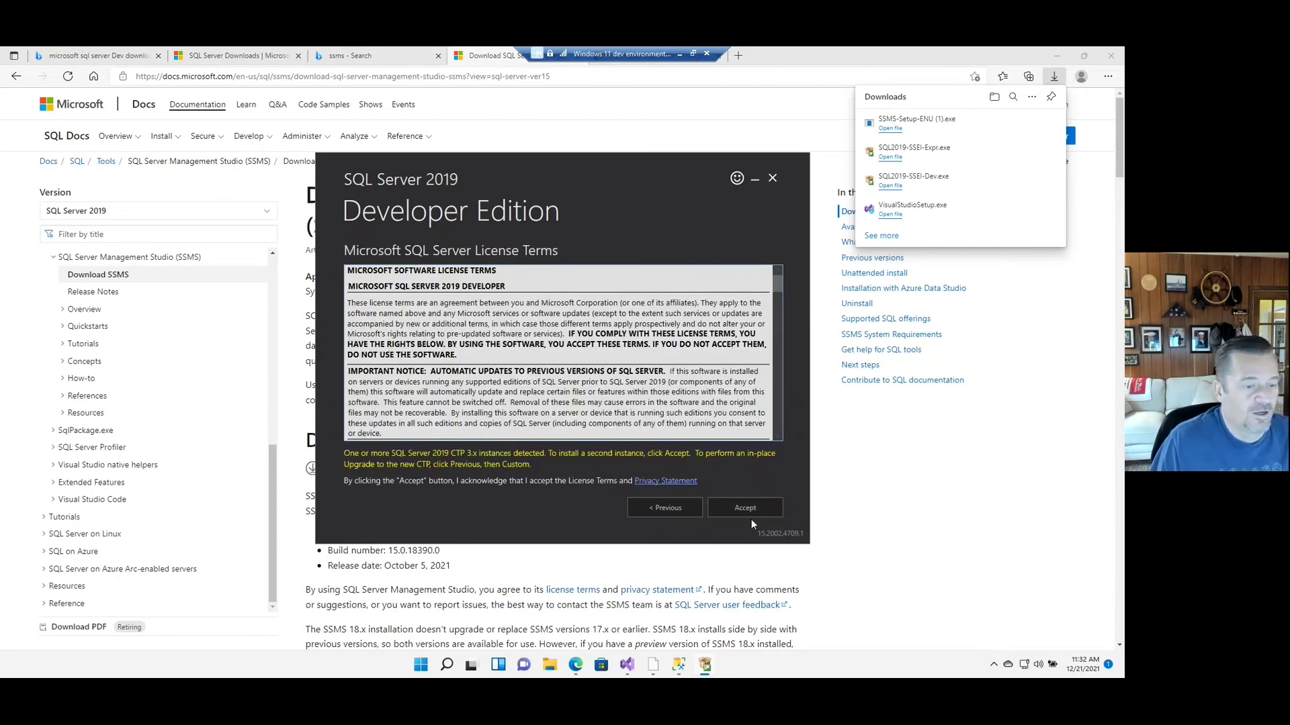
left_click(747, 508)
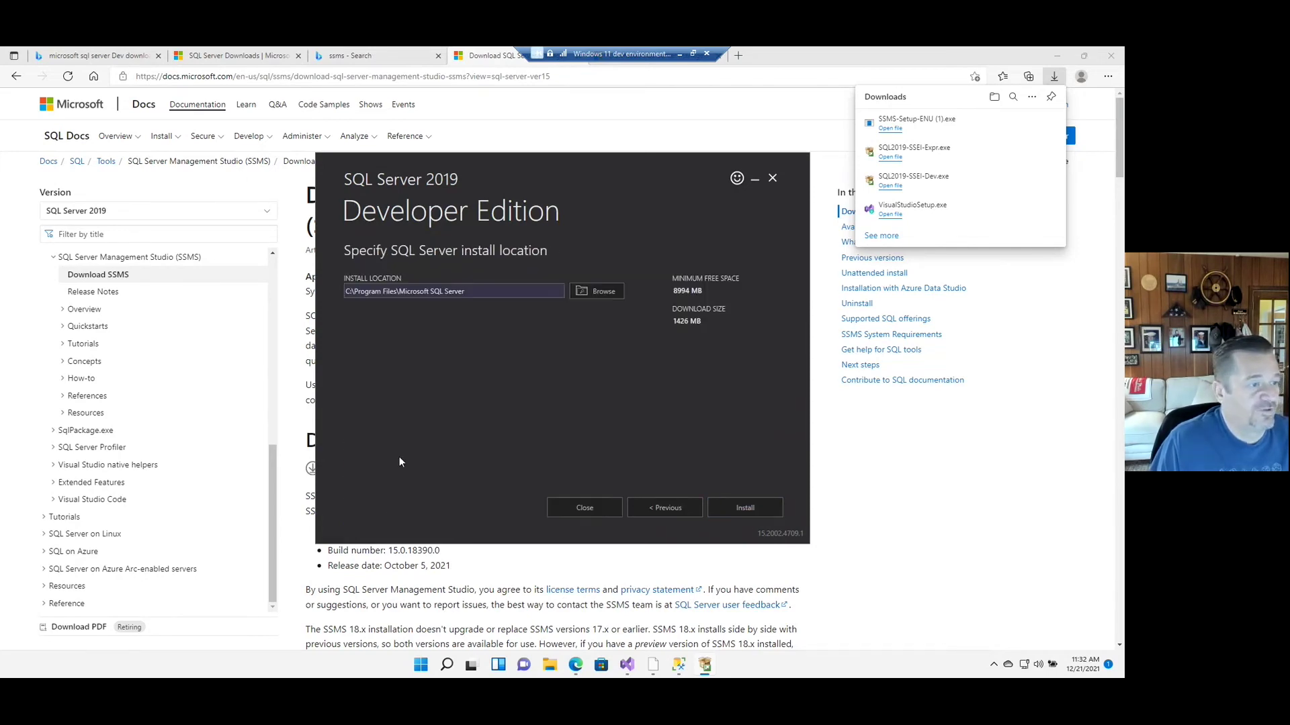
left_click(729, 508)
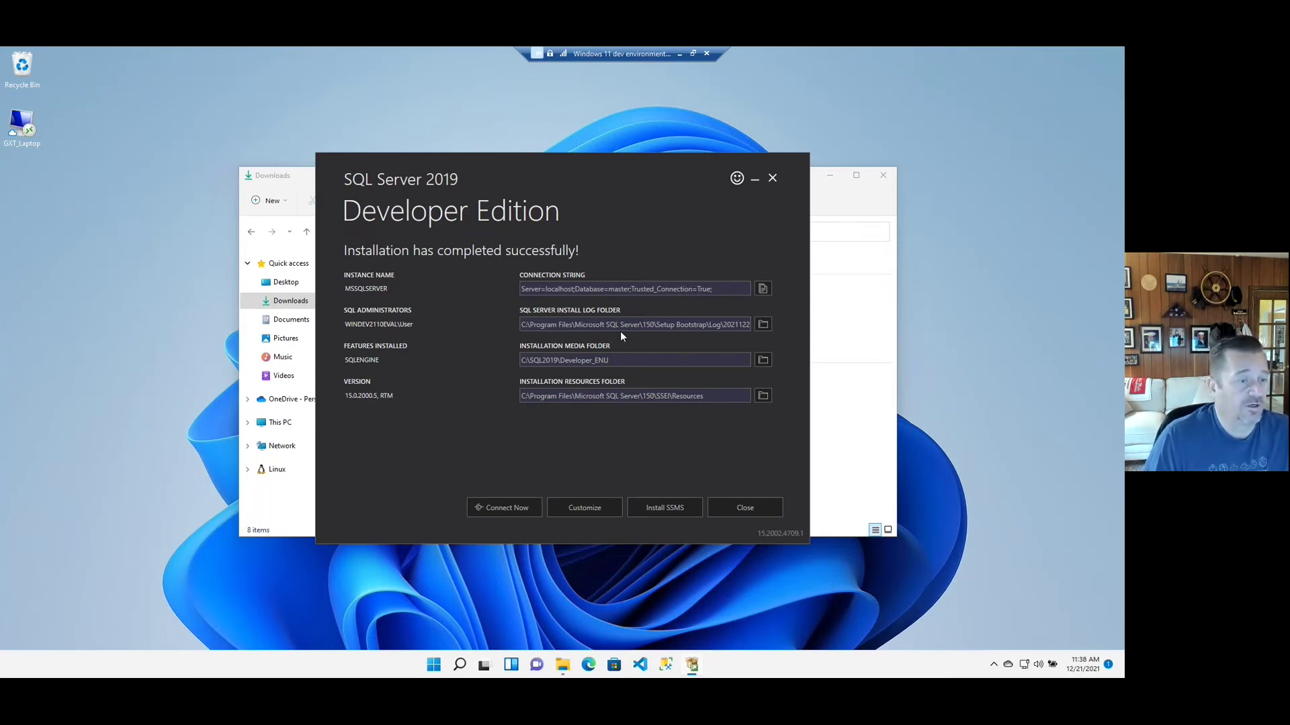
Test the new Developer instance from the installer's SQLCMD connection, entering "select * from sys_db", and close the console.
left_click_drag(545, 289, 572, 289)
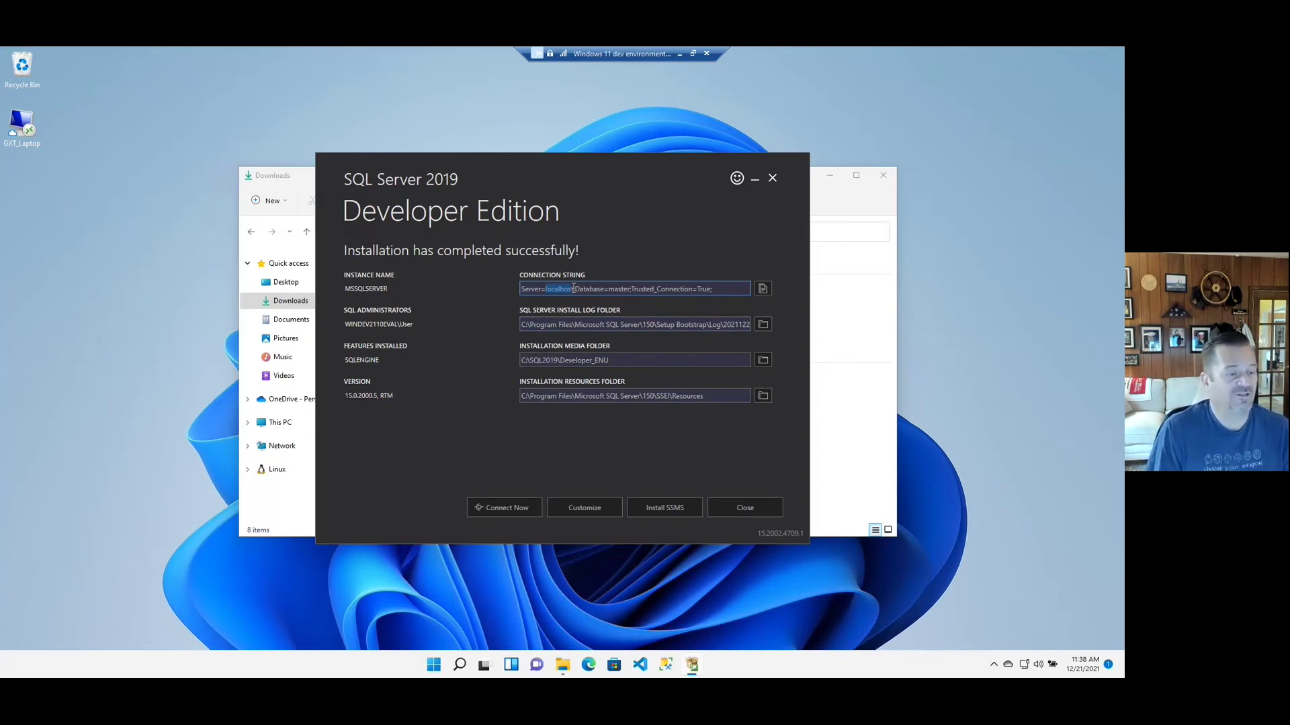
left_click(498, 509)
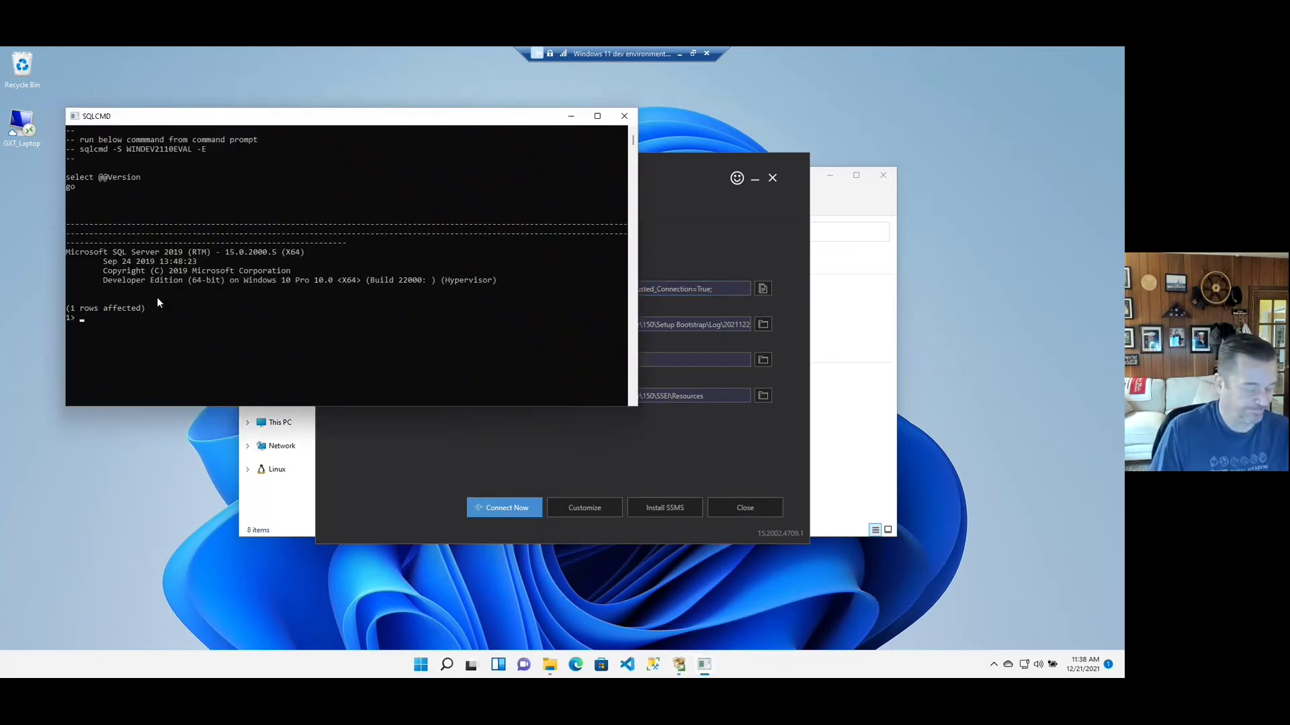
type("select * from sys_db")
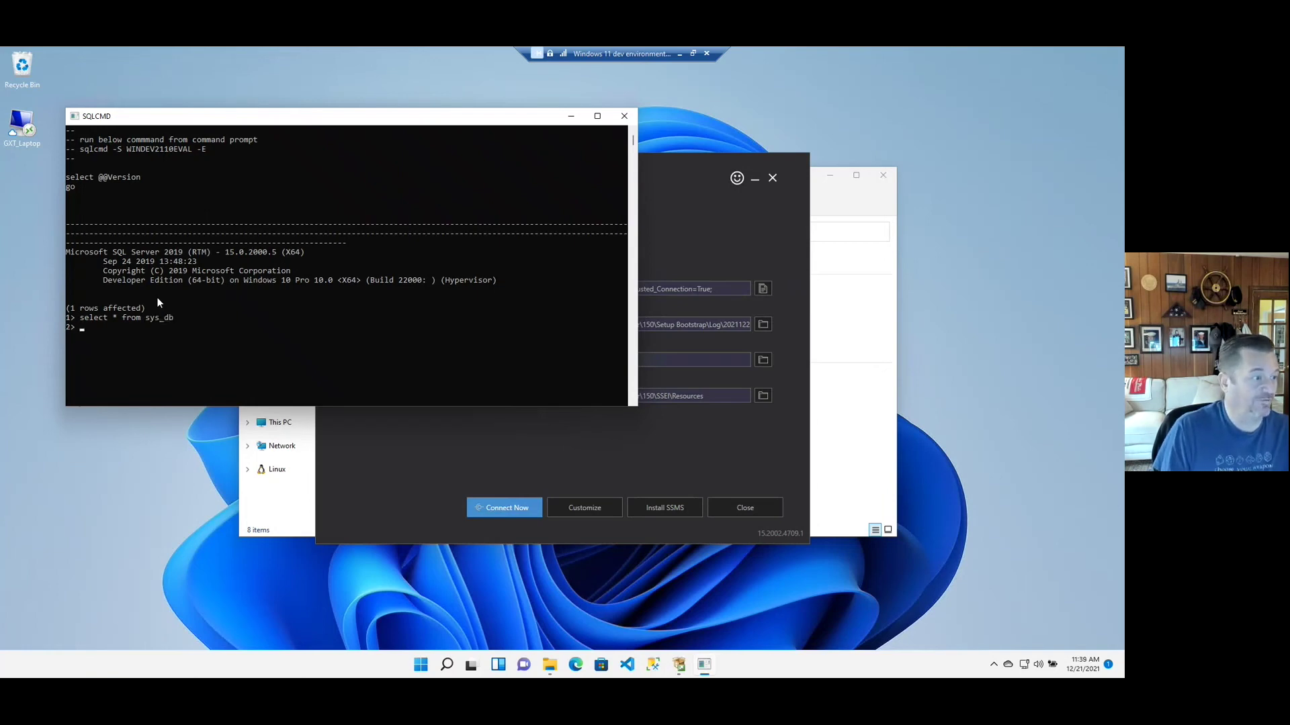
type("select * from sys_db")
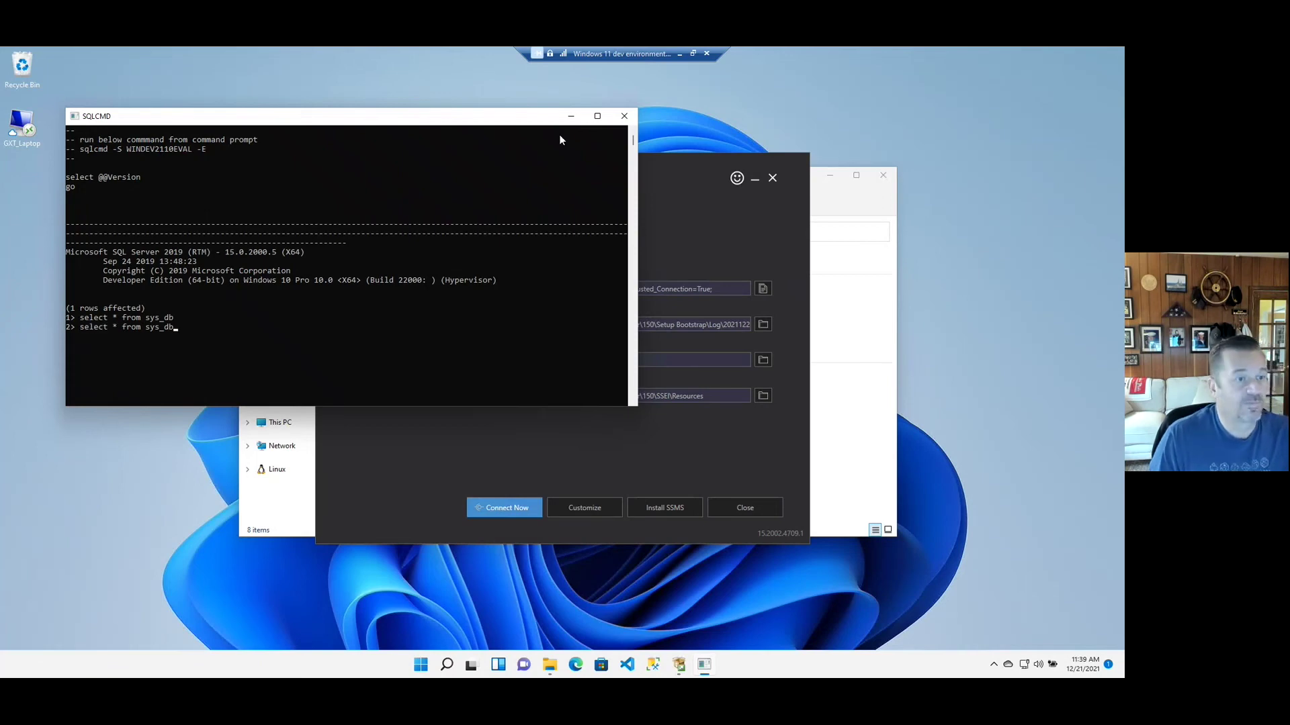
left_click(624, 115)
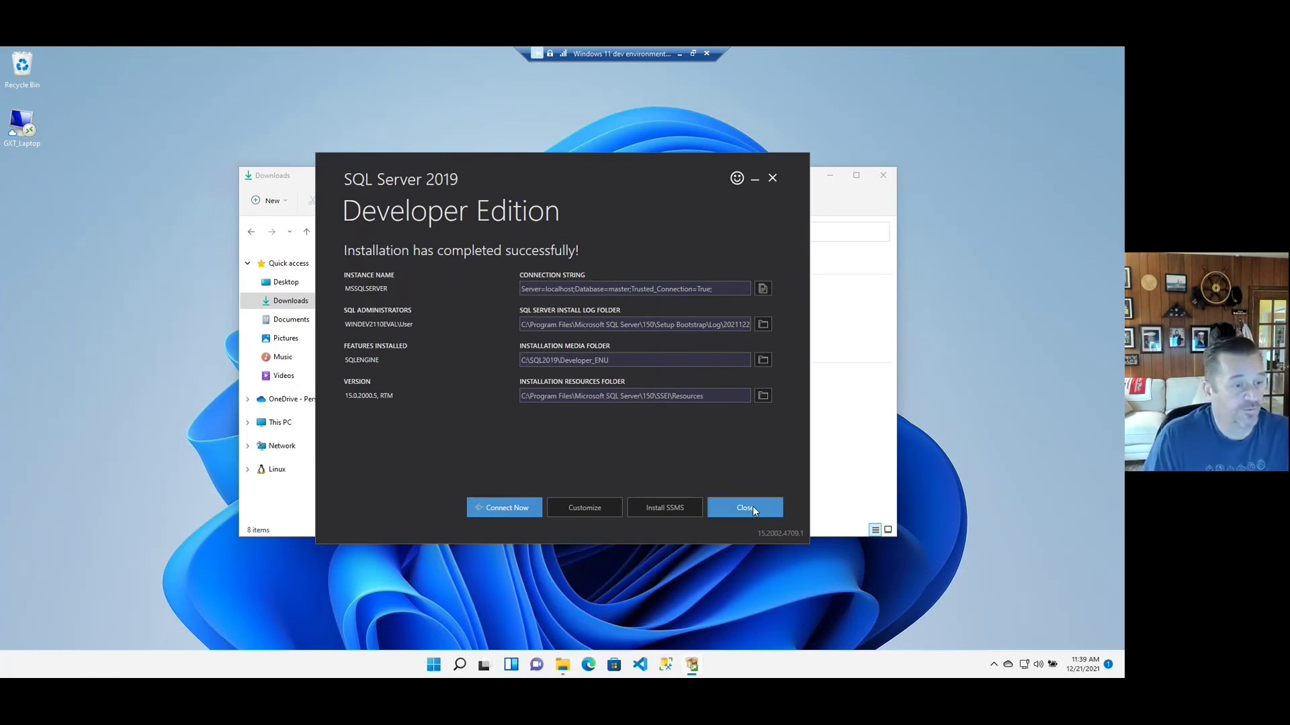
Exit the SQL Server installer and switch to Visual Studio Code to view the saved SQLEXPRESS connection string.
left_click(576, 289)
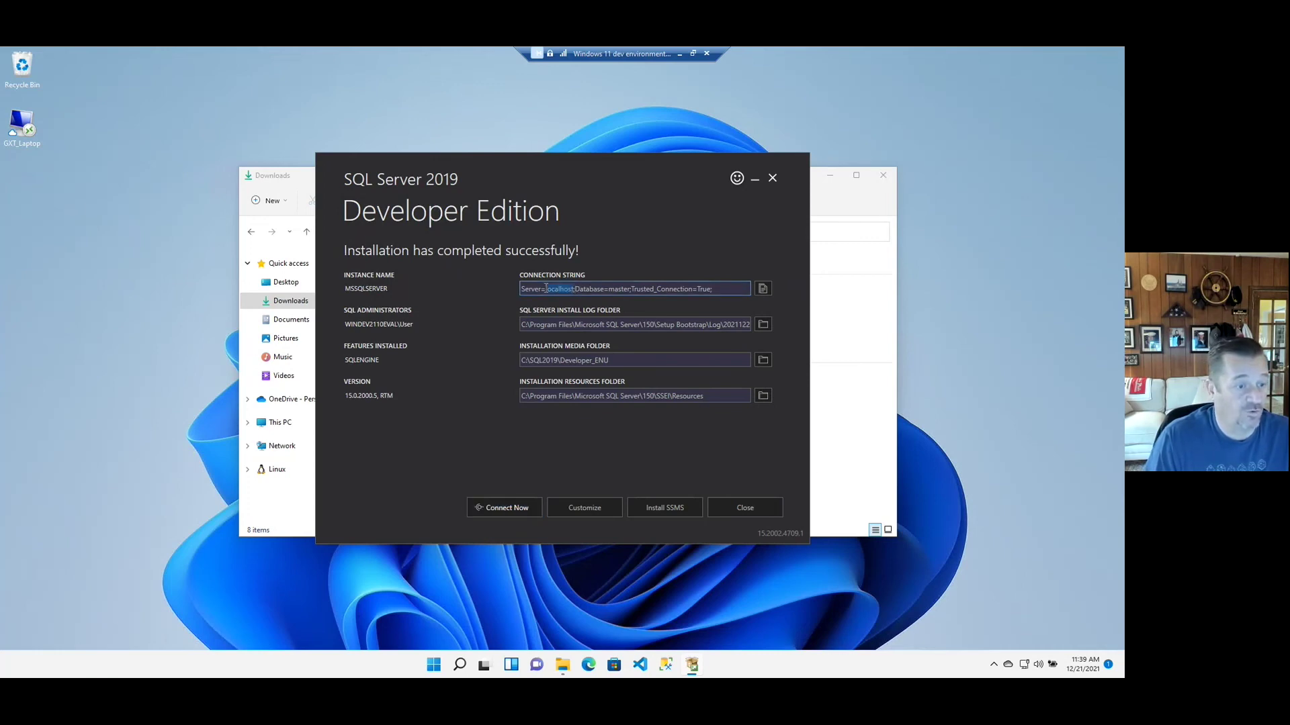
left_click(762, 509)
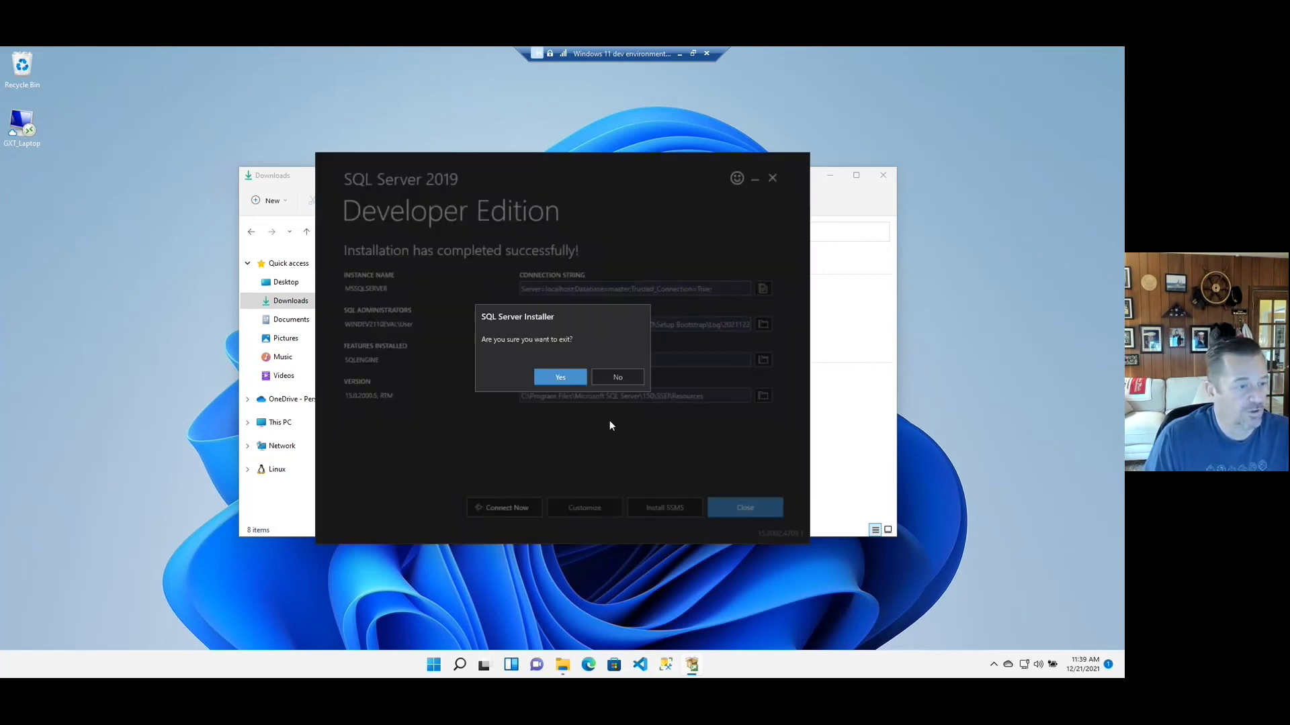
left_click(556, 375)
left_click(653, 665)
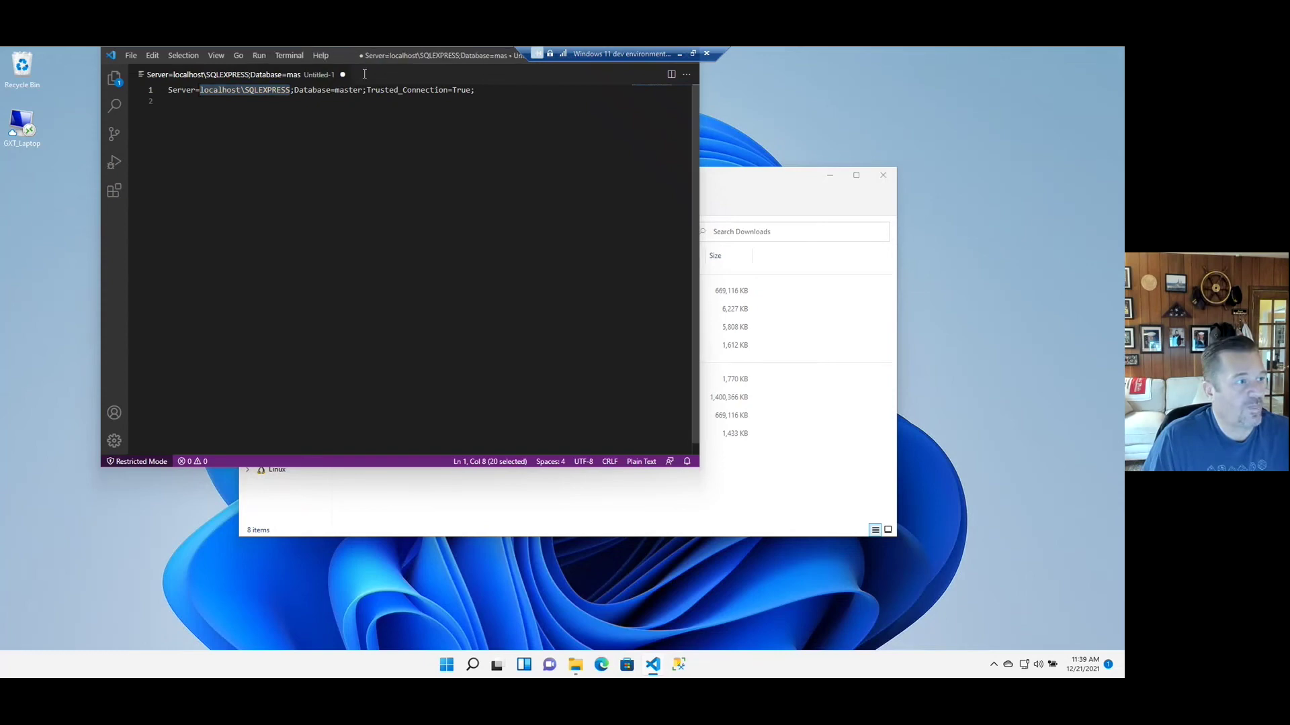
left_click_drag(366, 55, 506, 150)
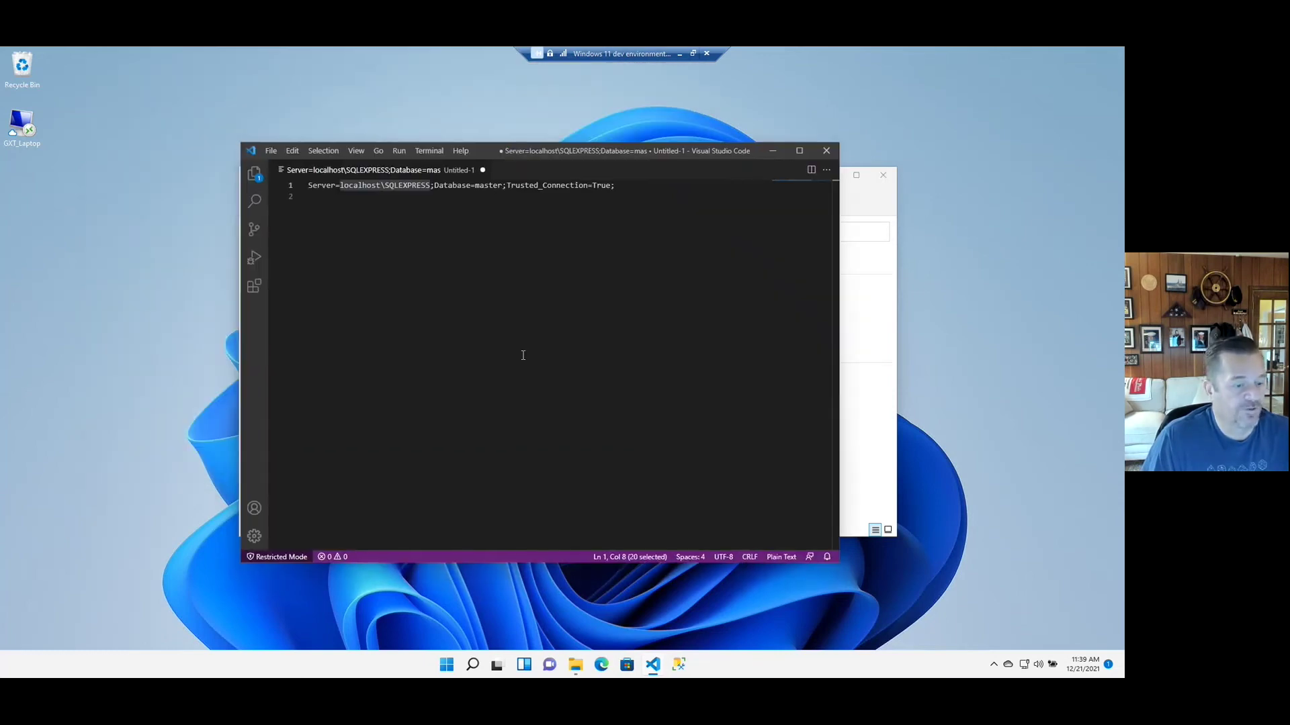
Launch SQL Server Management Studio, minimizing the Visual Studio Code and Downloads windows and clearing all Windows notifications.
left_click(678, 667)
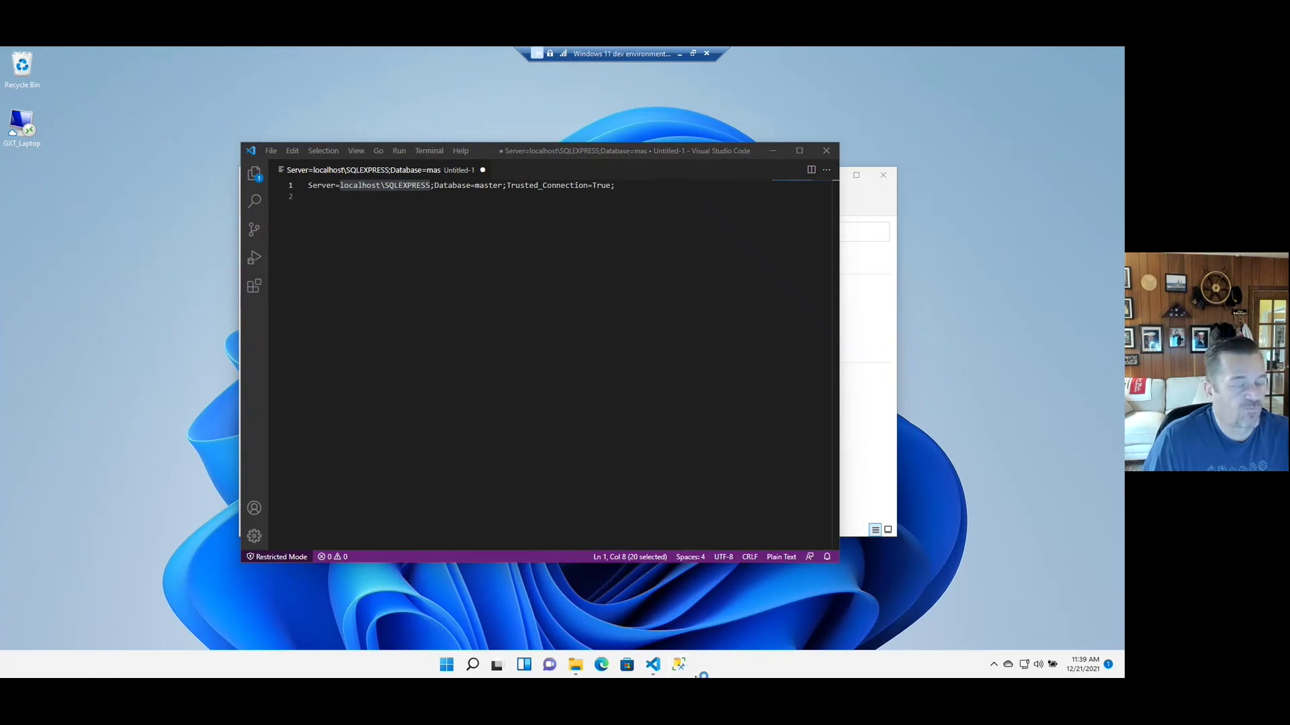
left_click(772, 150)
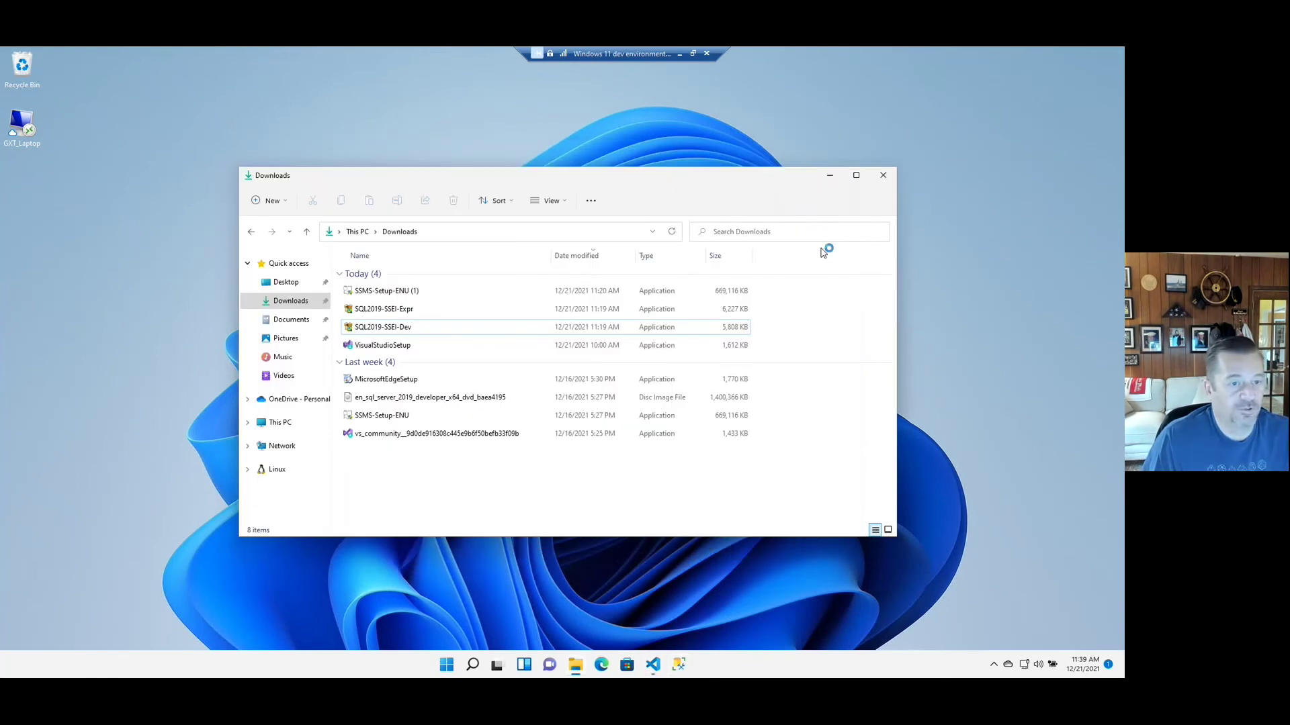
left_click(830, 176)
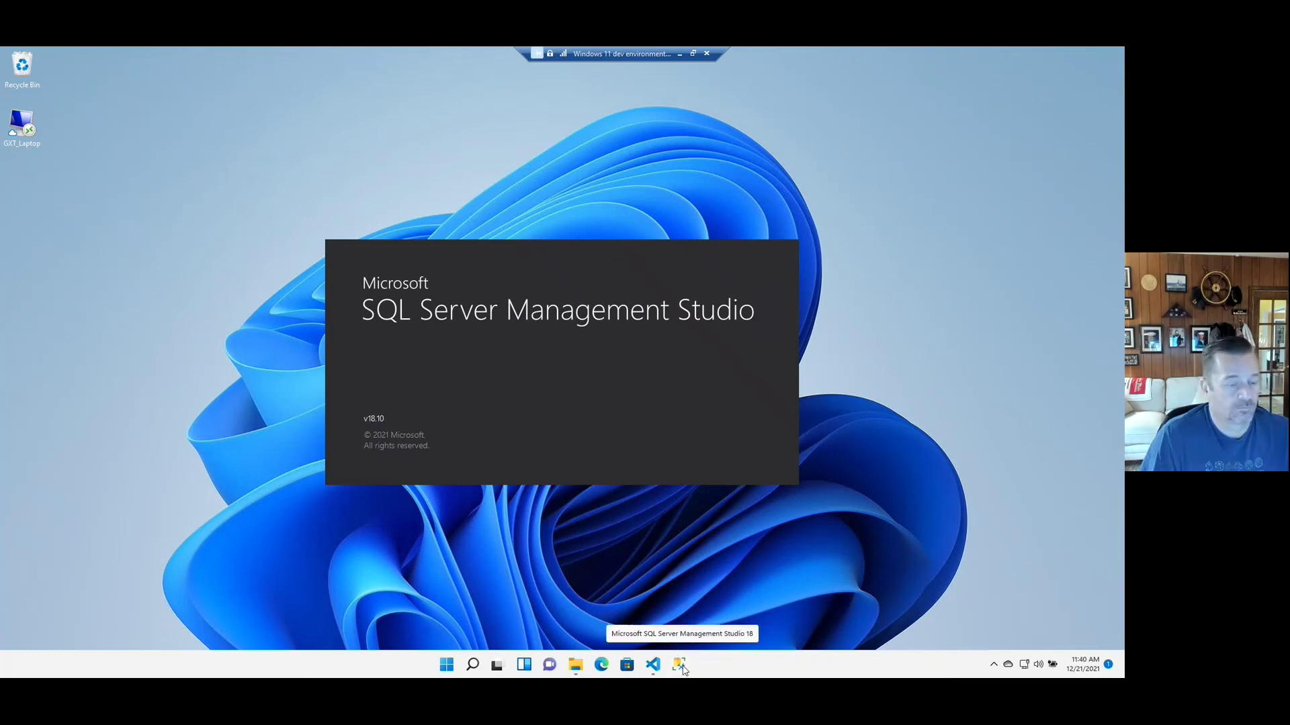
left_click(1088, 667)
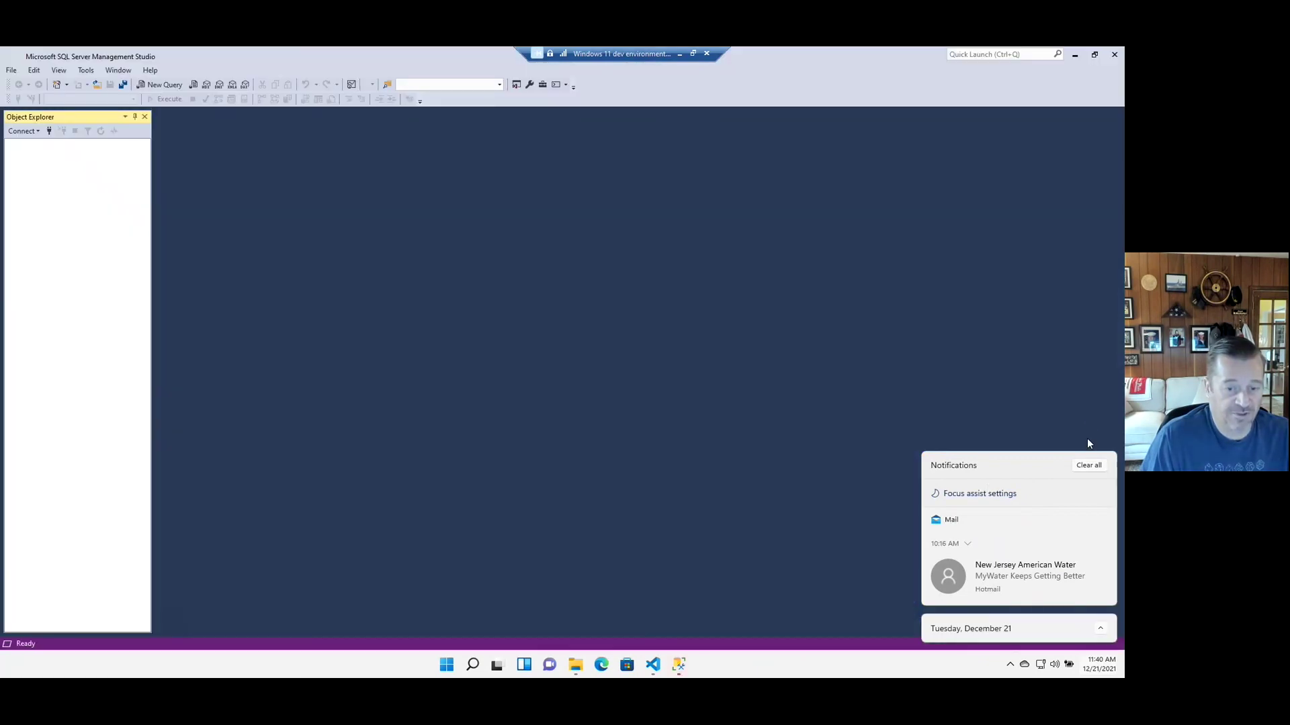
left_click(1089, 465)
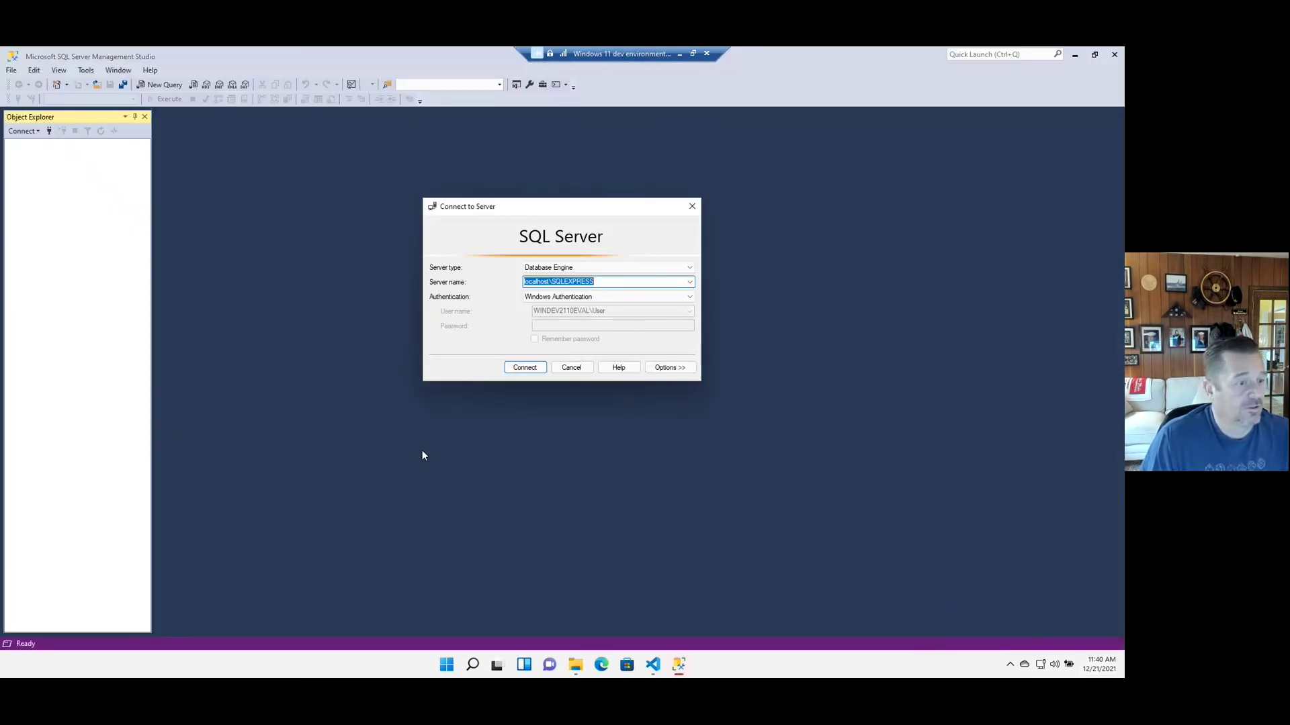
Set the server name to localhost and connect to the Database Engine with Windows Authentication.
left_click(606, 281)
key("BackSpace")
key("BackSpace")
key("BackSpace")
key("BackSpace")
key("BackSpace")
key("BackSpace")
key("BackSpace")
key("BackSpace")
key("BackSpace")
key("BackSpace")
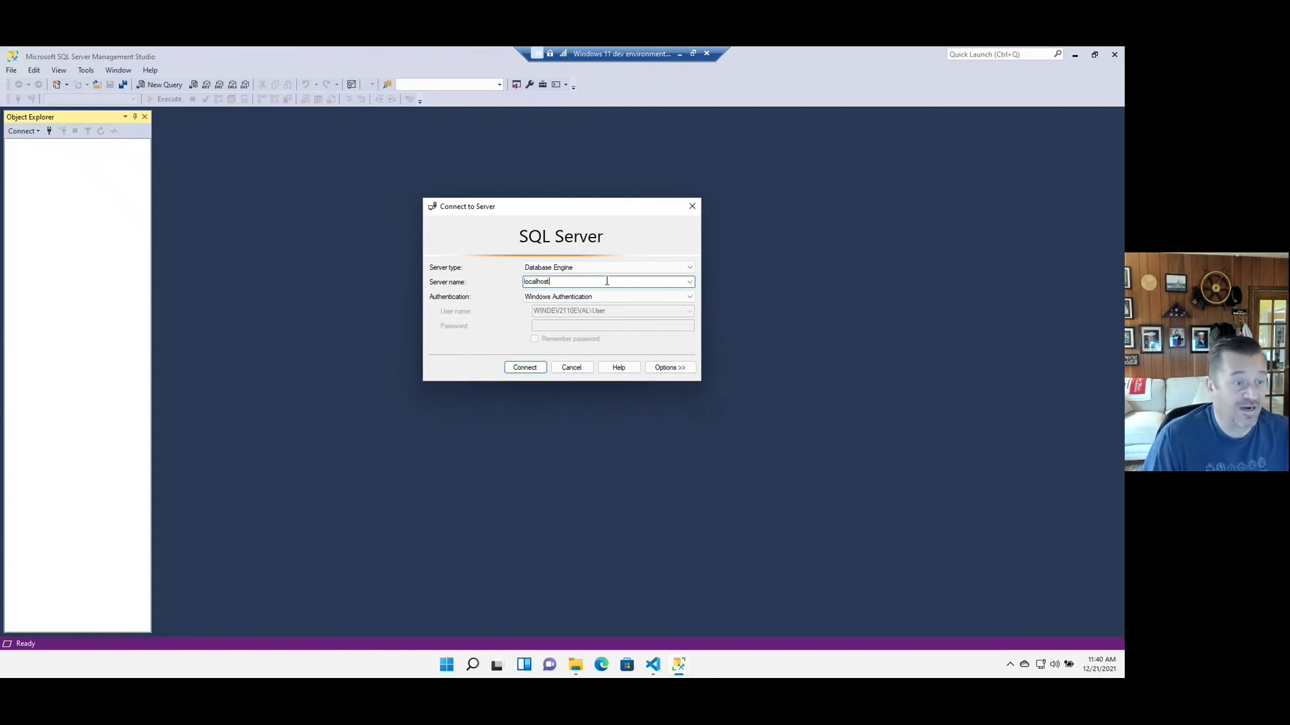
left_click(518, 370)
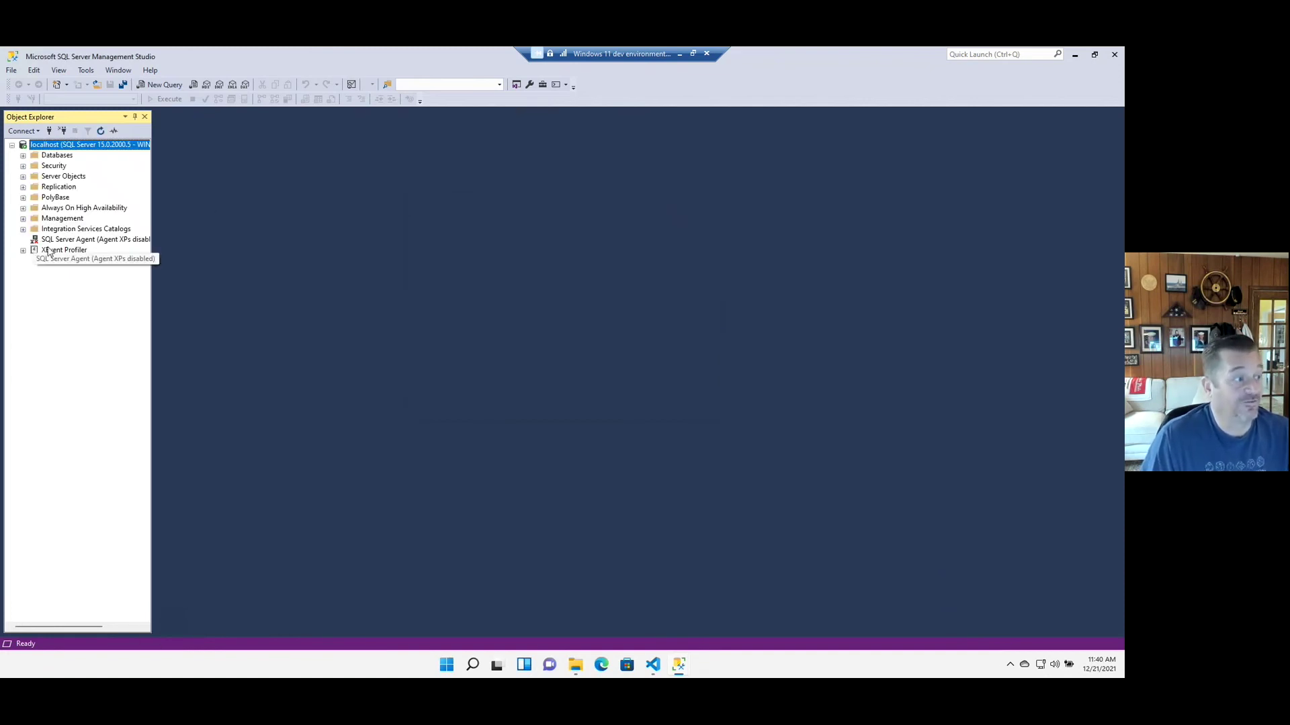
Examine the localhost server's Management folder, SQL Server Agent node and Databases folder in Object Explorer.
left_click(49, 219)
left_click(23, 219)
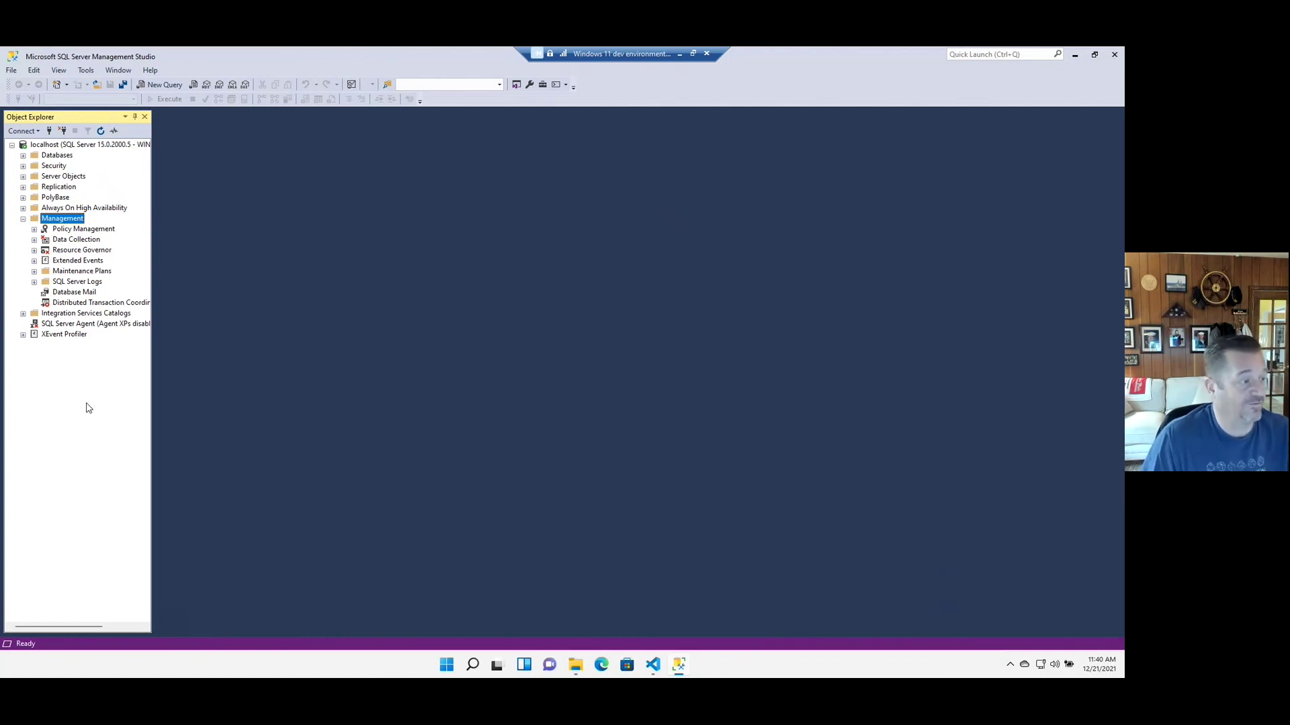
left_click(102, 325)
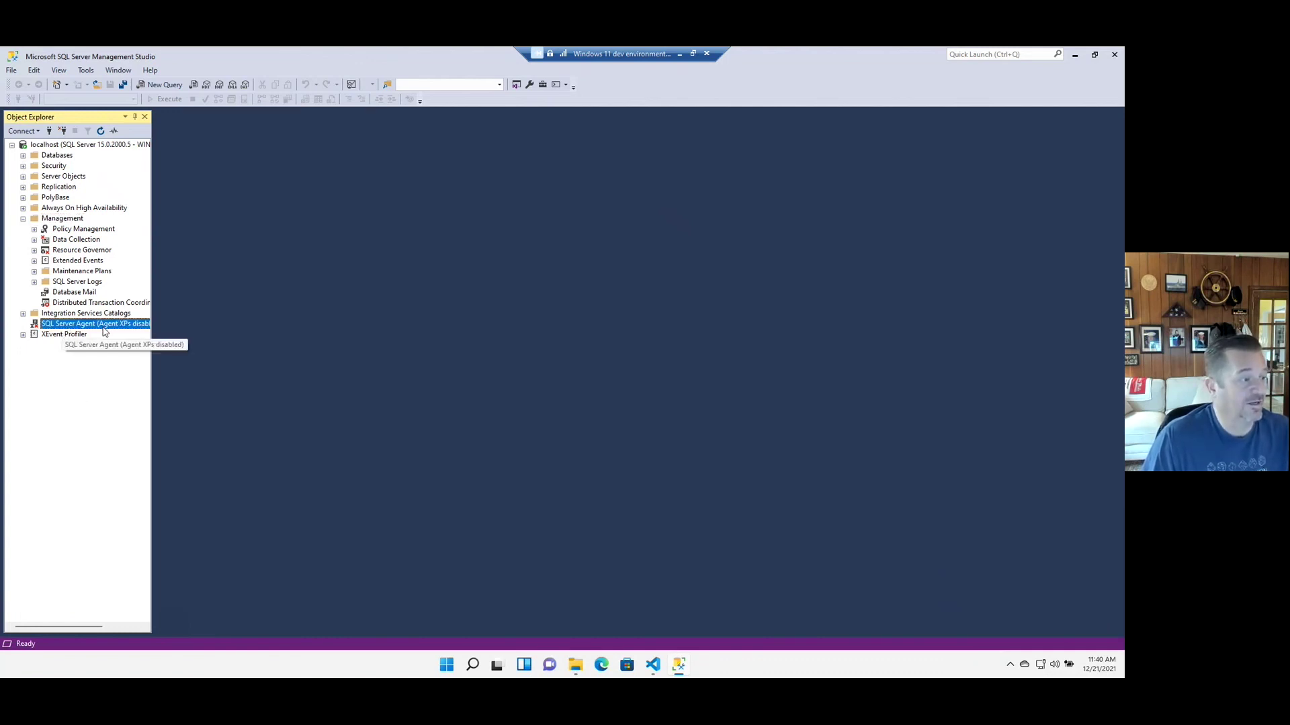
left_click(23, 155)
left_click(40, 156)
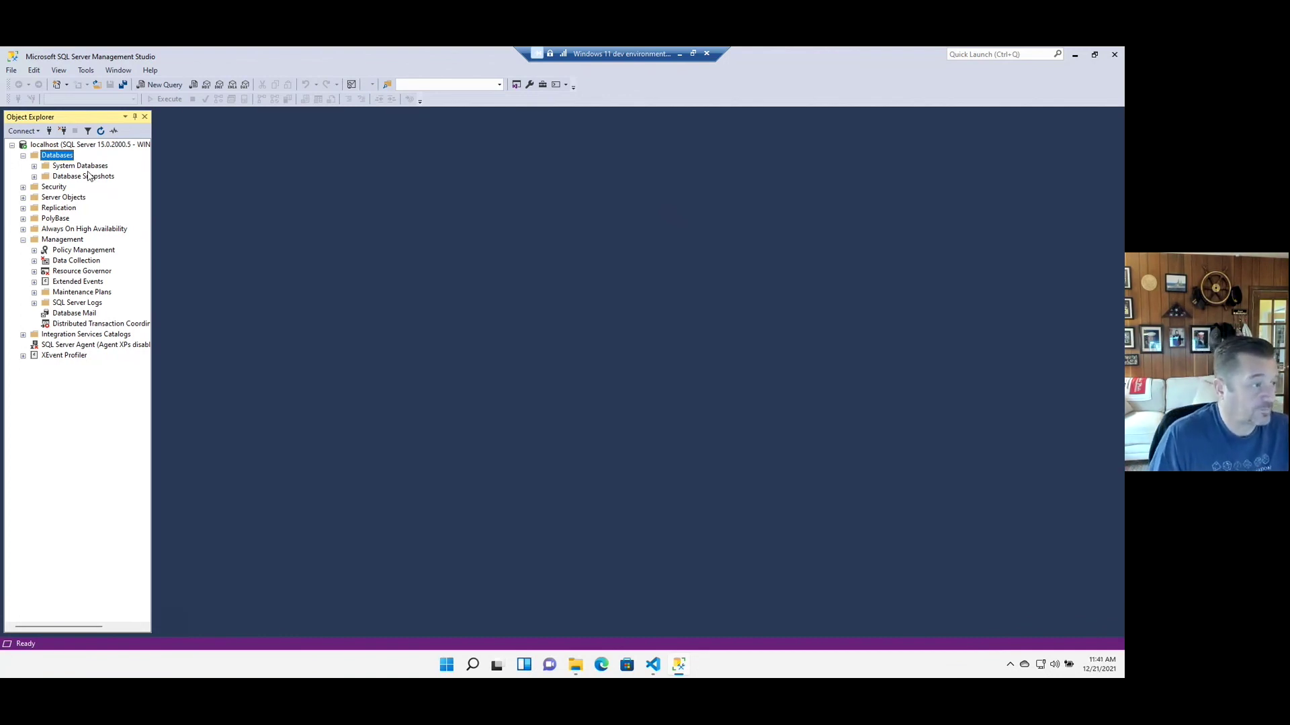
left_click(64, 148)
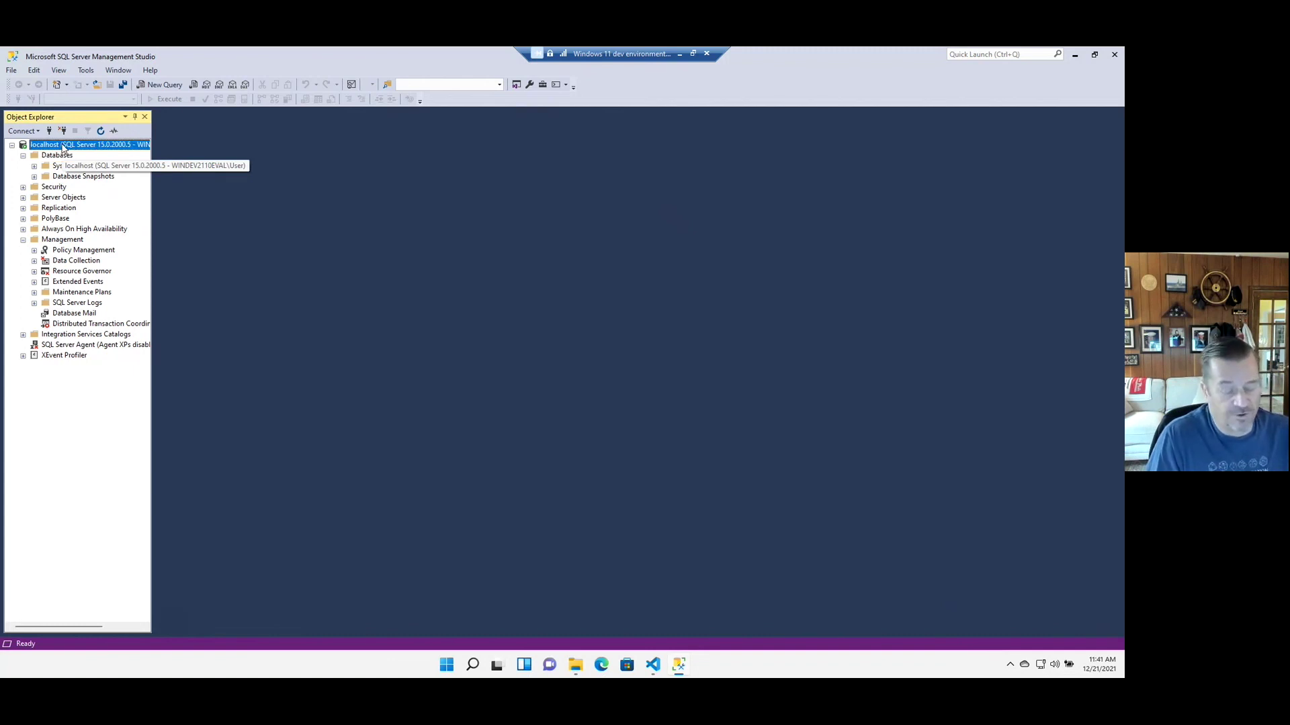